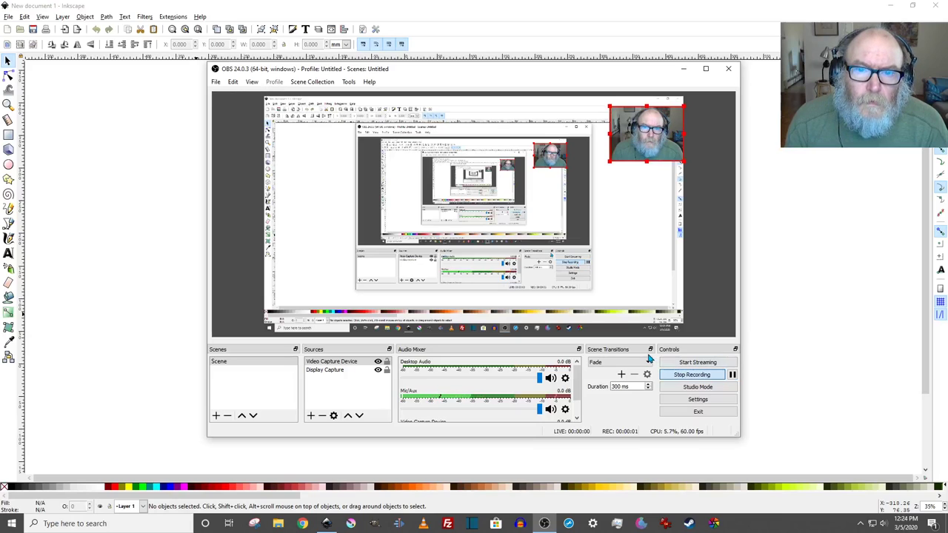
Bring the Inkscape window with the new blank page in front of OBS
click(110, 222)
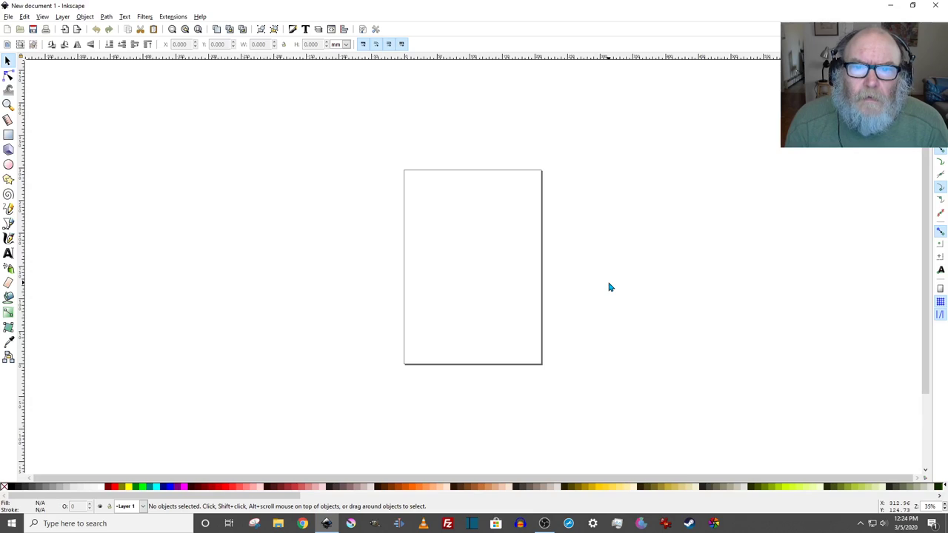
Set the page to US Letter landscape with a fully opaque (alpha 255) white background
click(362, 31)
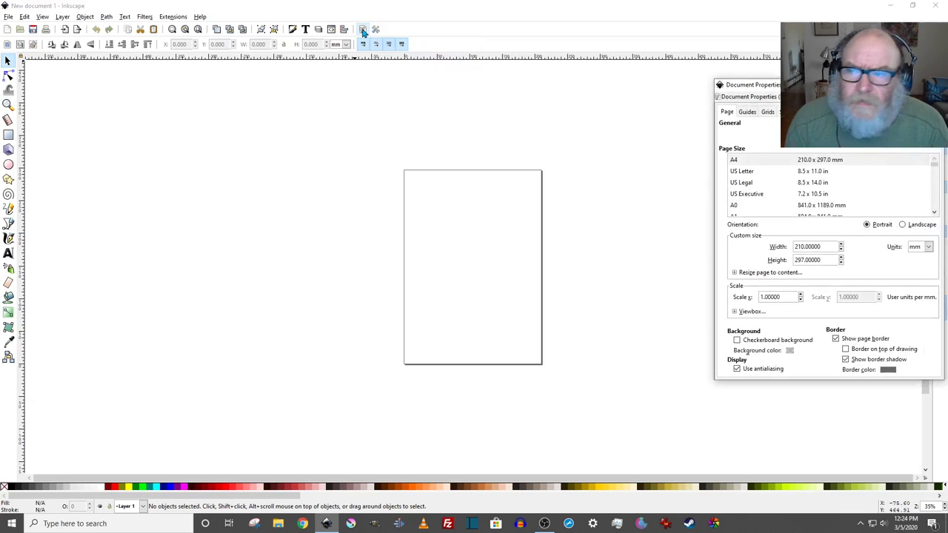
drag(748, 84, 385, 98)
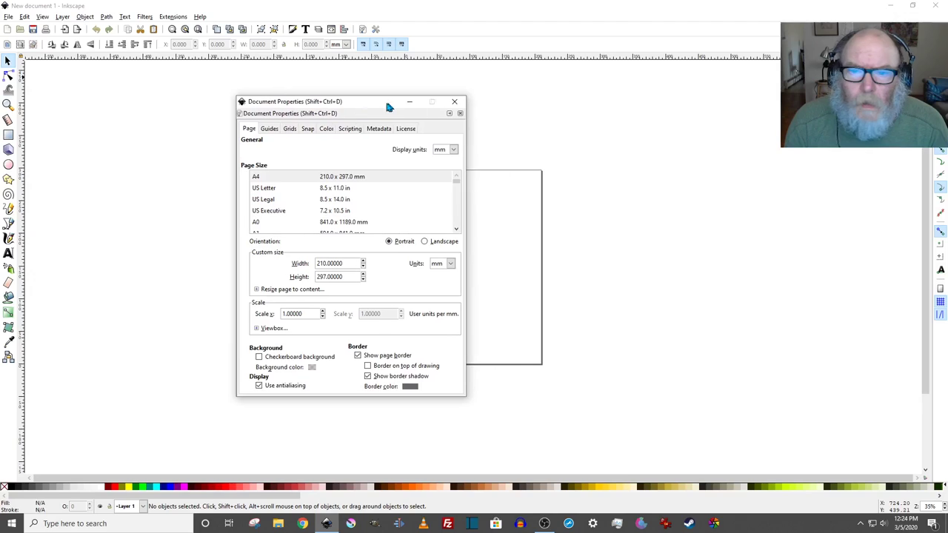
click(277, 188)
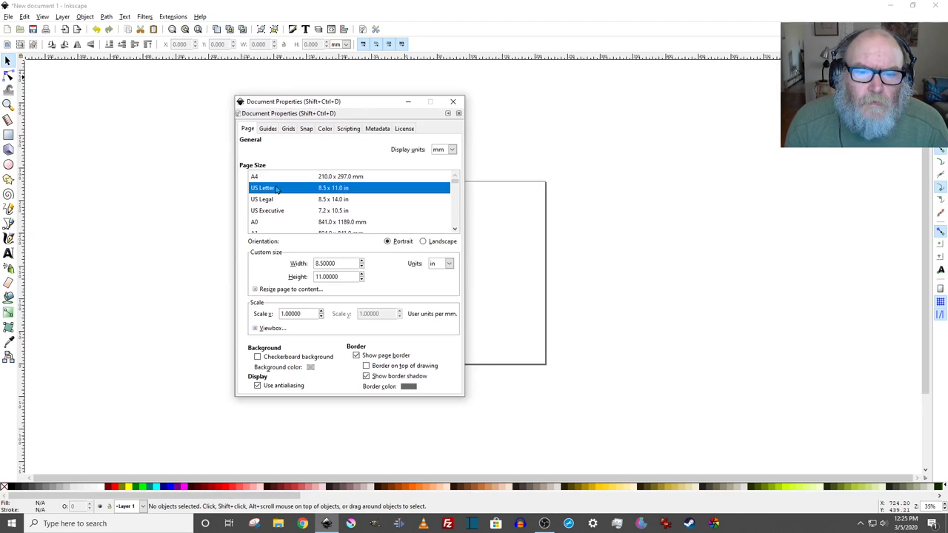
click(423, 242)
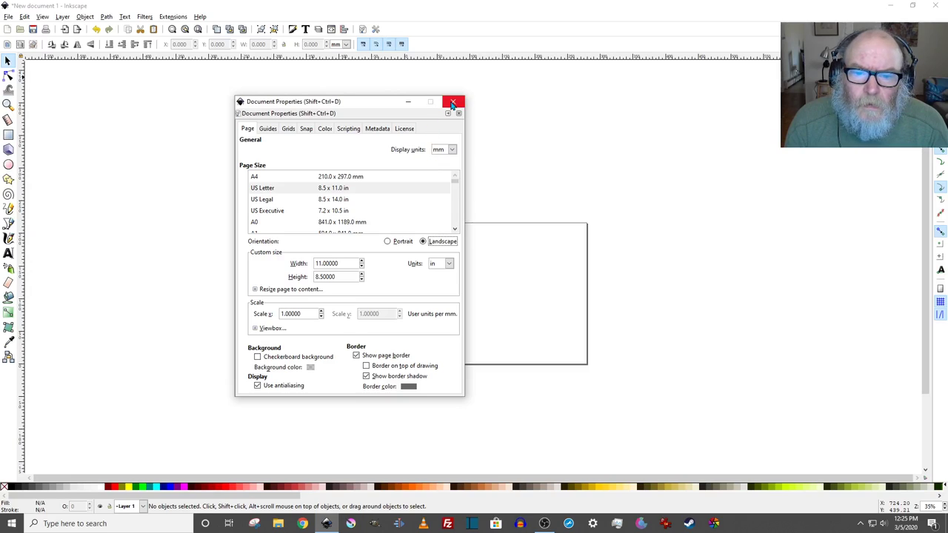
click(310, 369)
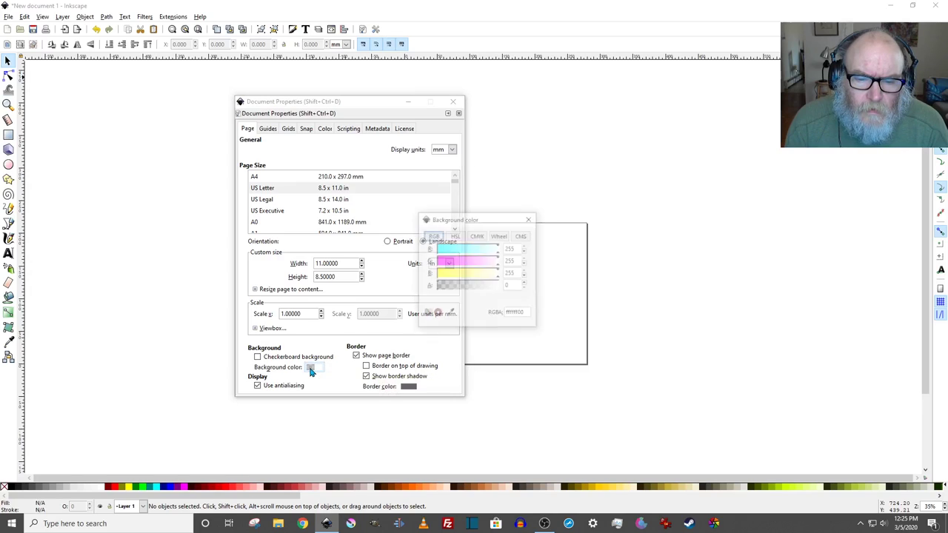
drag(454, 289, 508, 290)
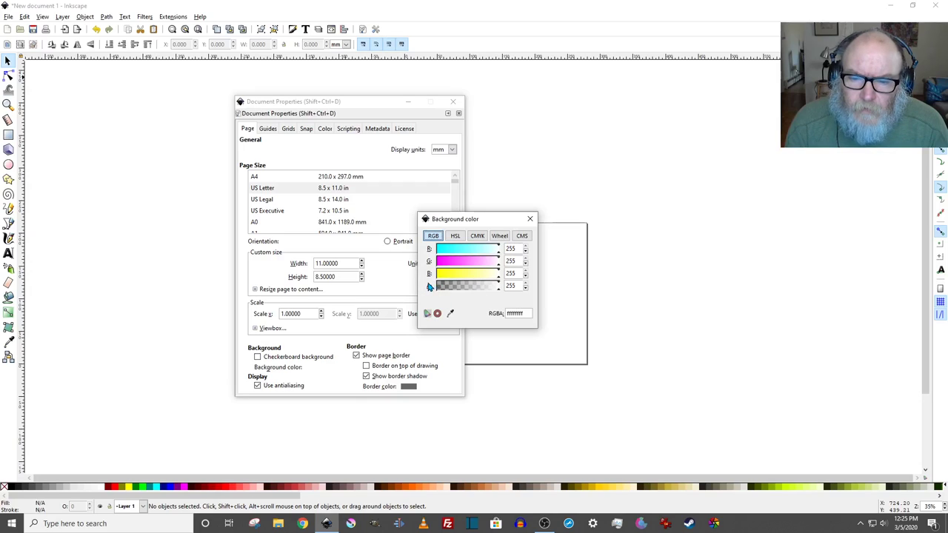
click(530, 219)
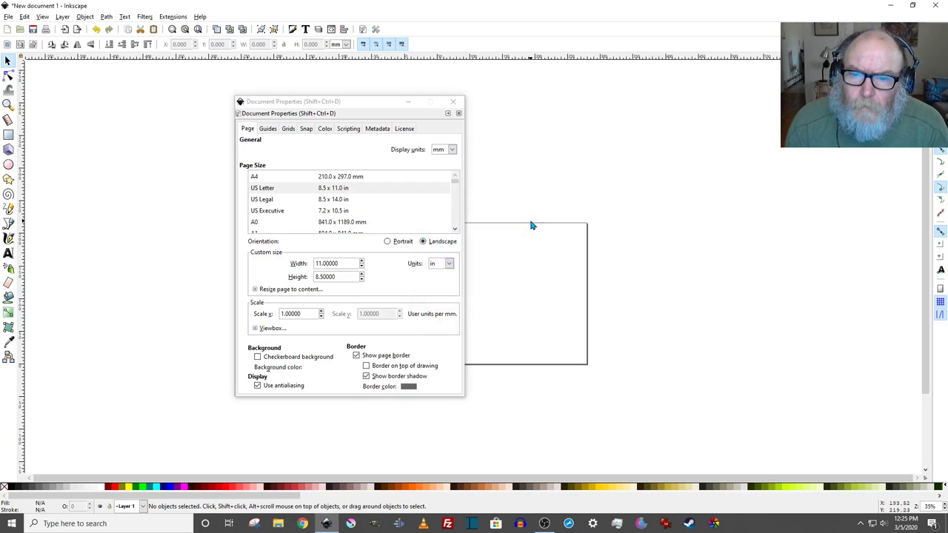
click(453, 102)
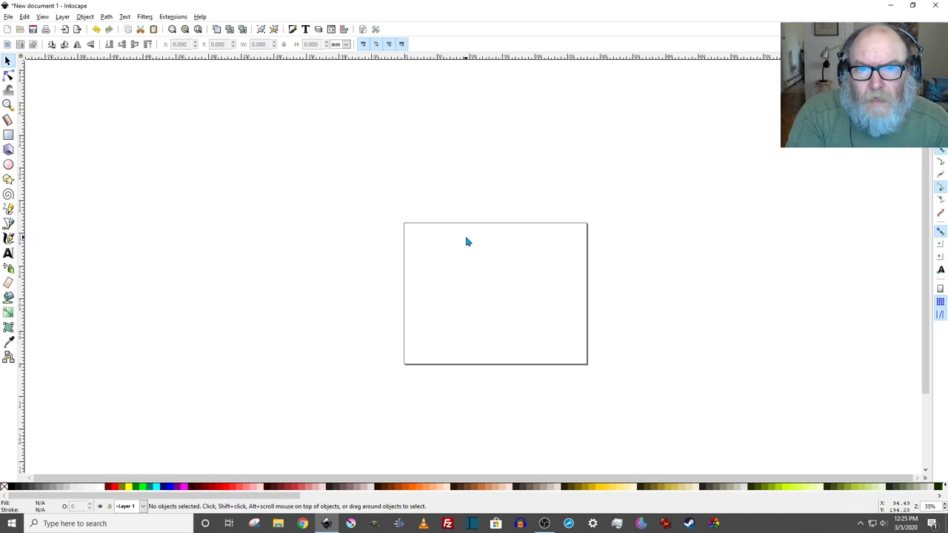
Zoom the view to 100% so the landscape page fills most of the window
key(1)
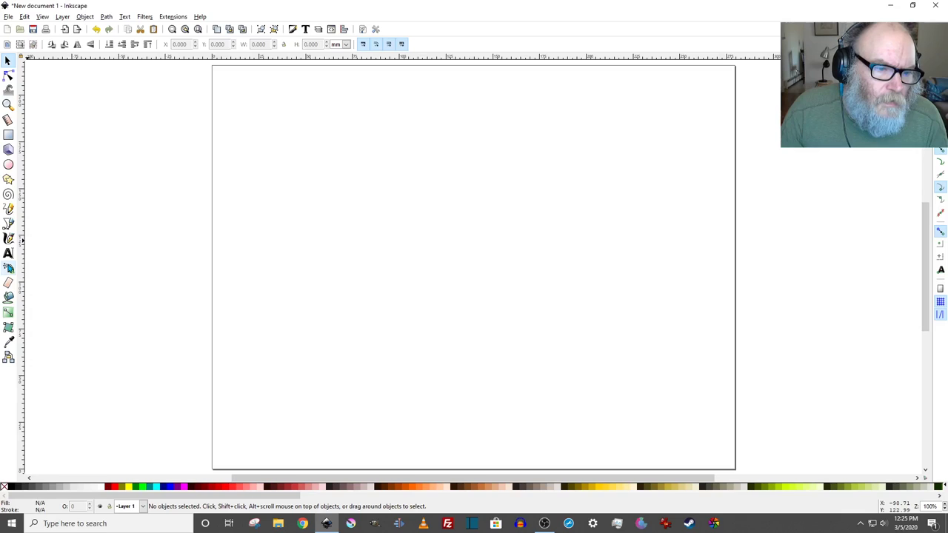
Type 'Love', 'is', 'all', 'you' and 'need.' as five separate text objects staggered down the page
click(11, 254)
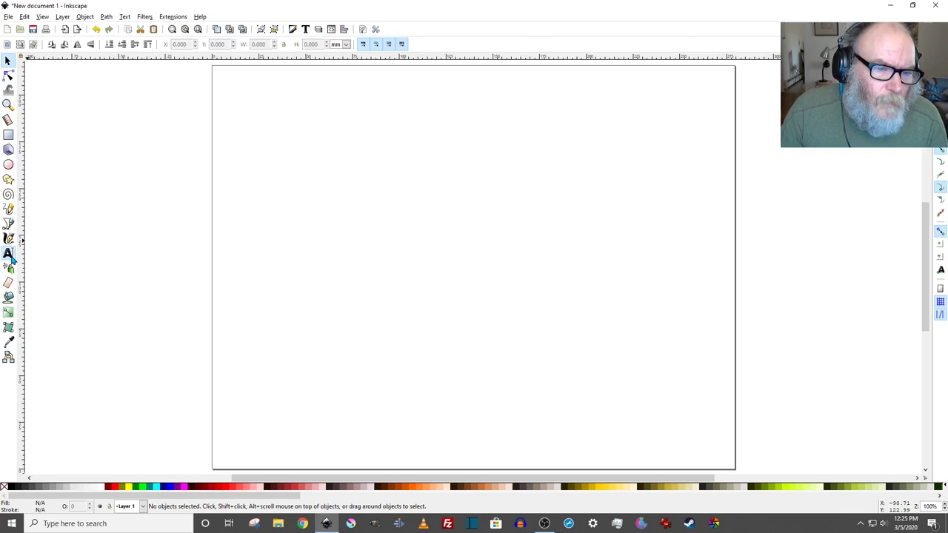
click(302, 148)
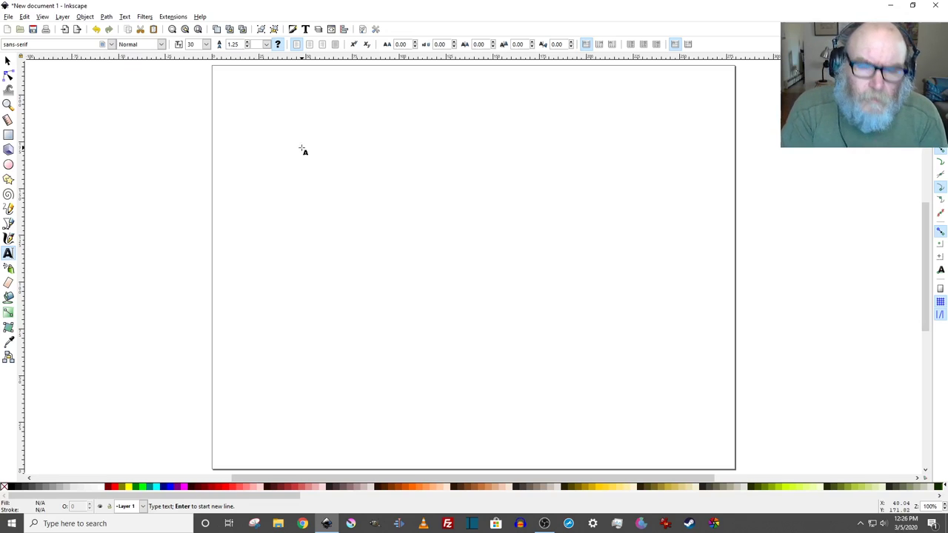
text(Love)
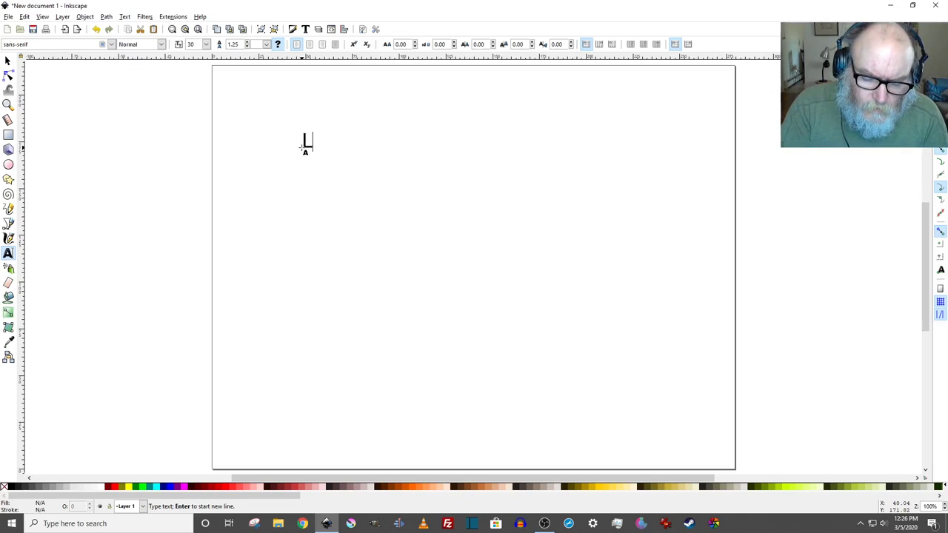
click(365, 193)
text(is)
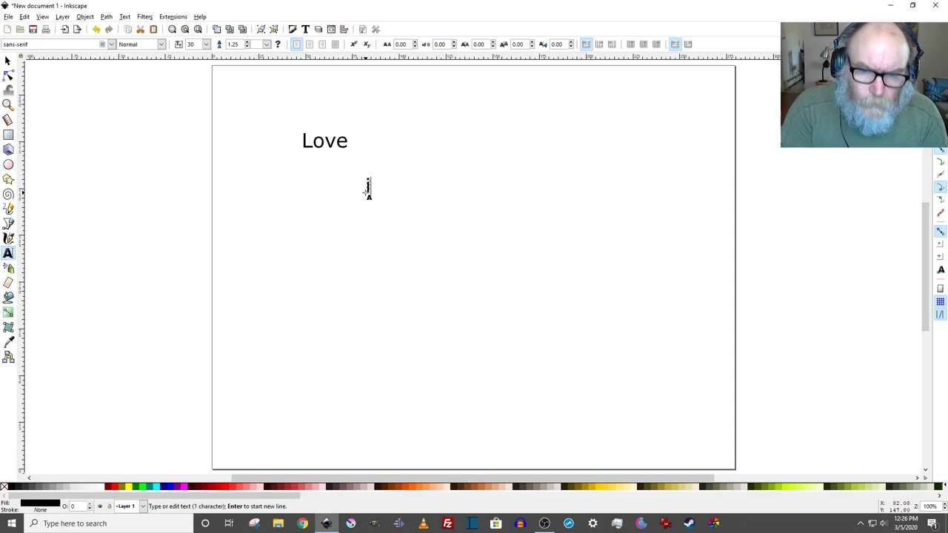
click(432, 192)
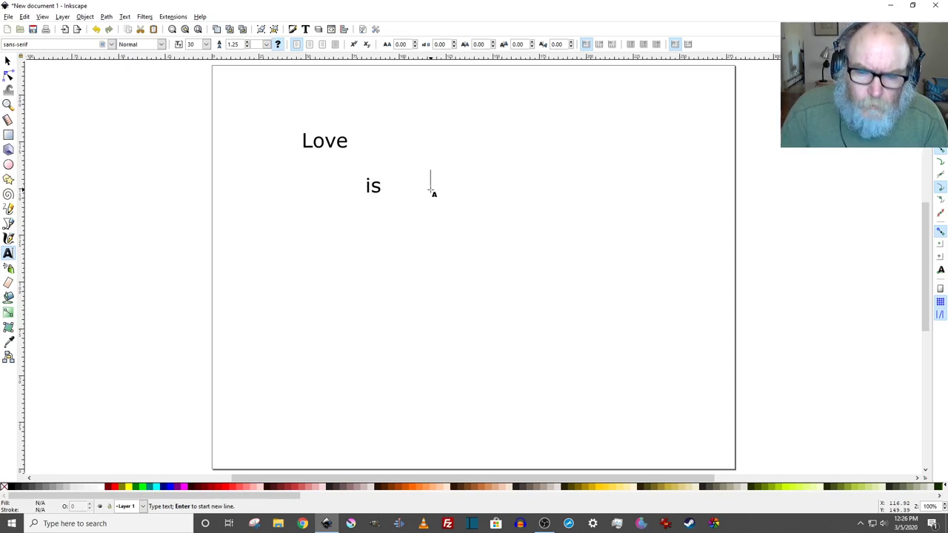
text(all)
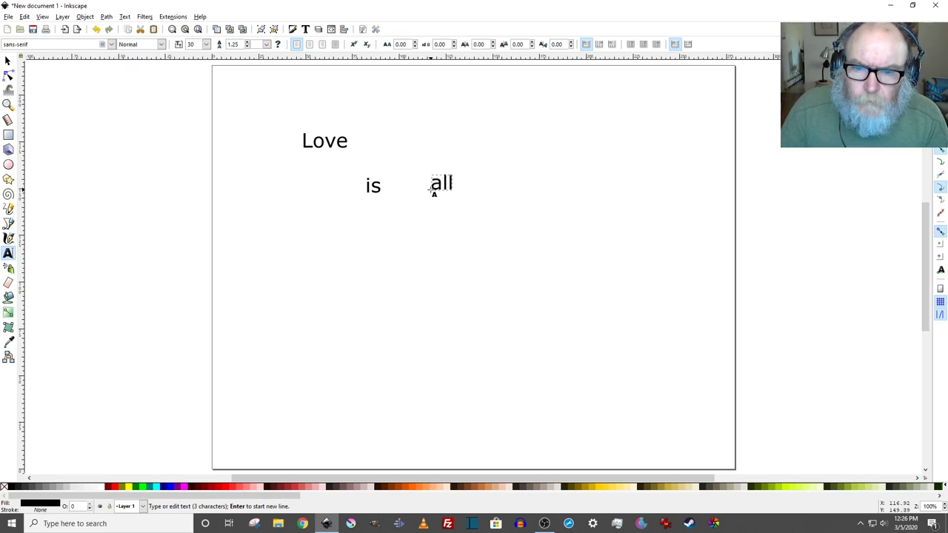
click(382, 242)
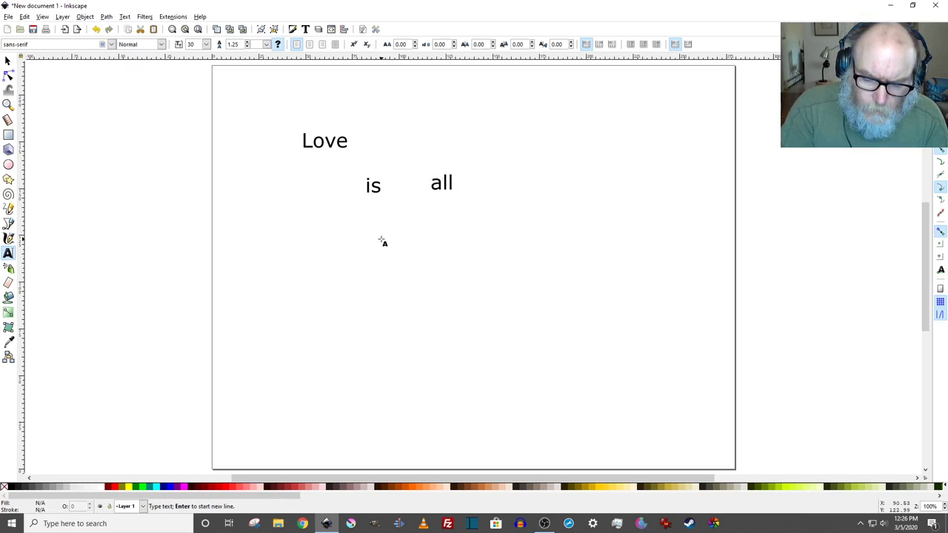
text(you)
click(450, 283)
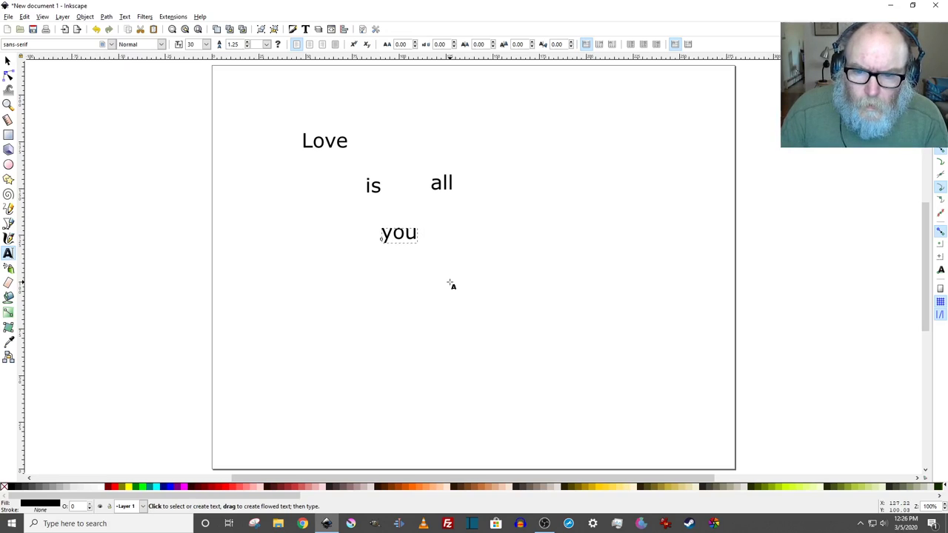
text(nee)
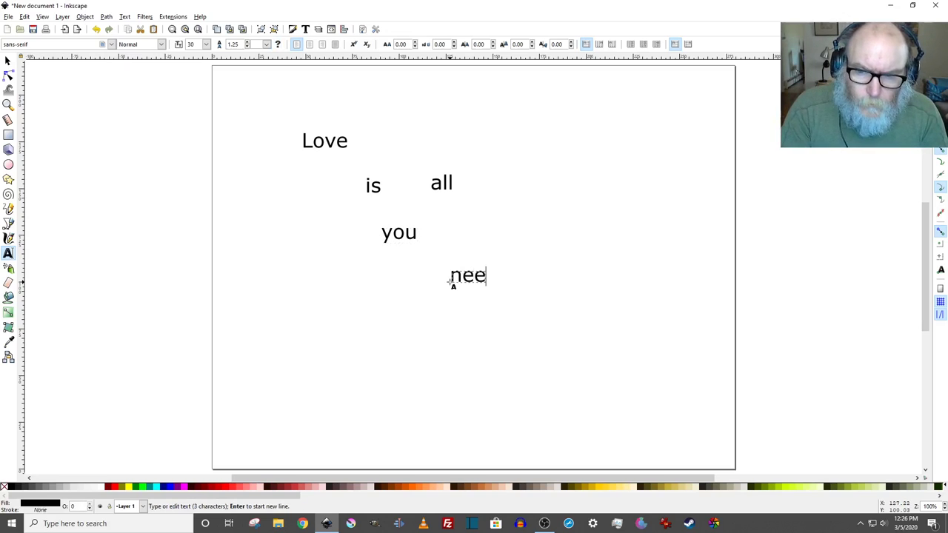
text(d.)
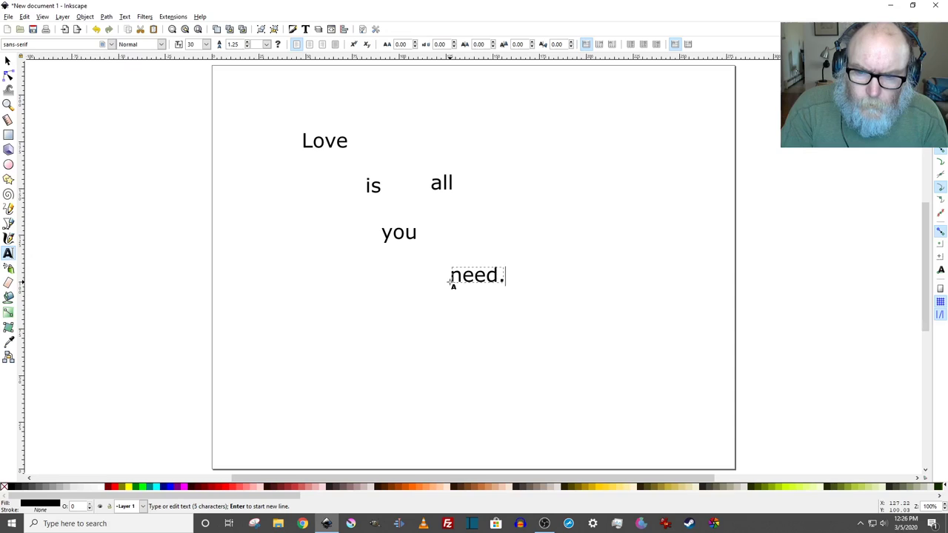
Rubber-band select all five words with the Selector tool
click(9, 62)
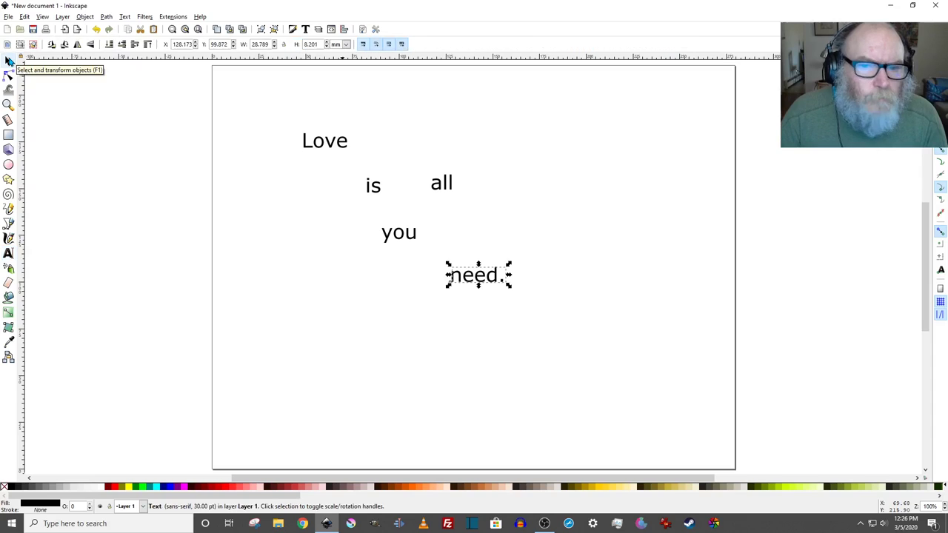
click(337, 151)
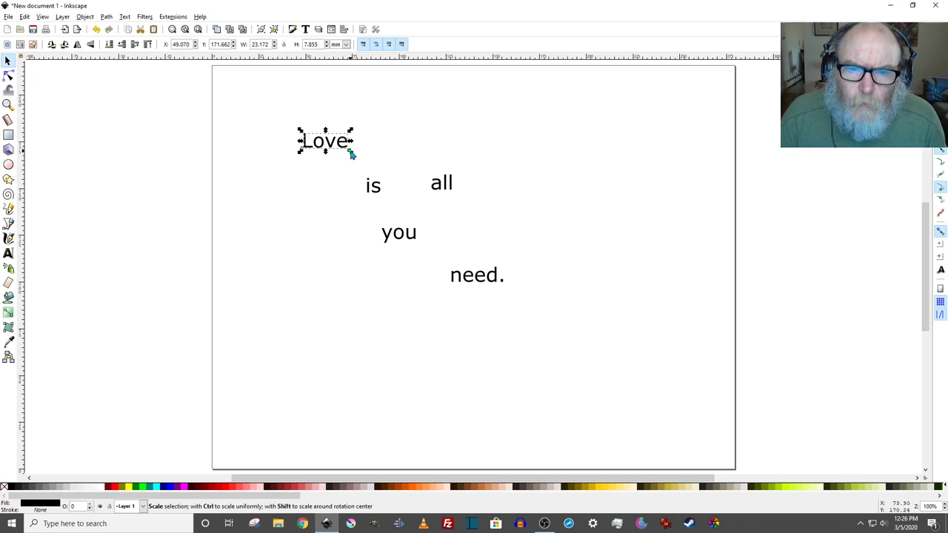
drag(274, 116, 550, 319)
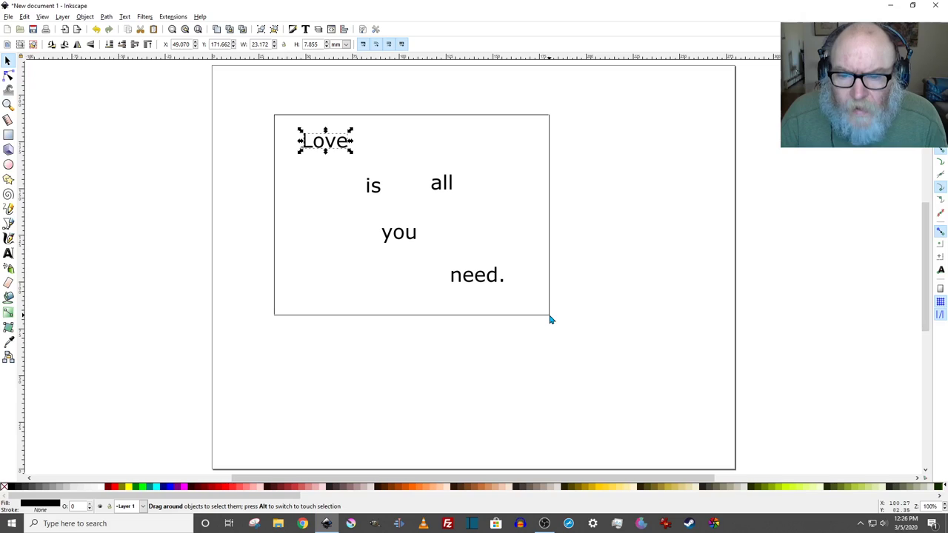
drag(550, 320, 555, 320)
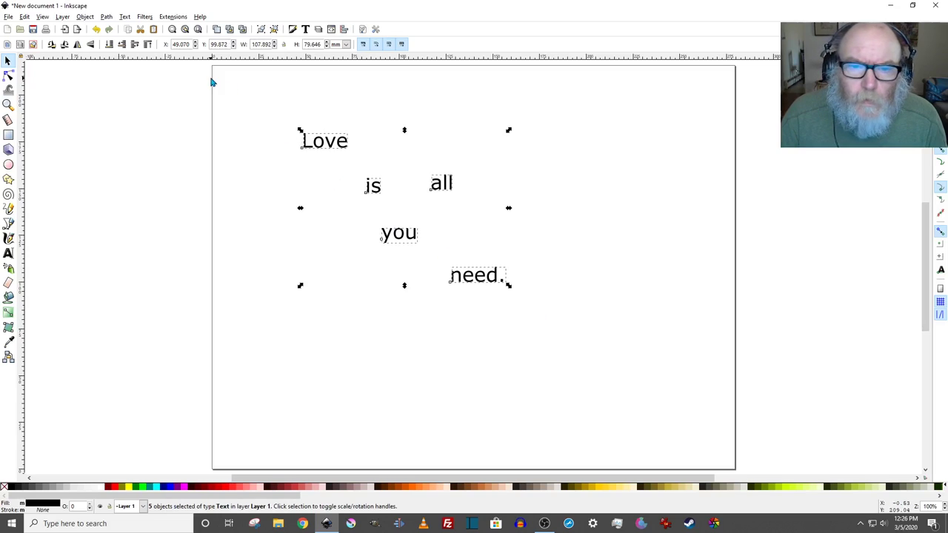
drag(284, 113, 561, 354)
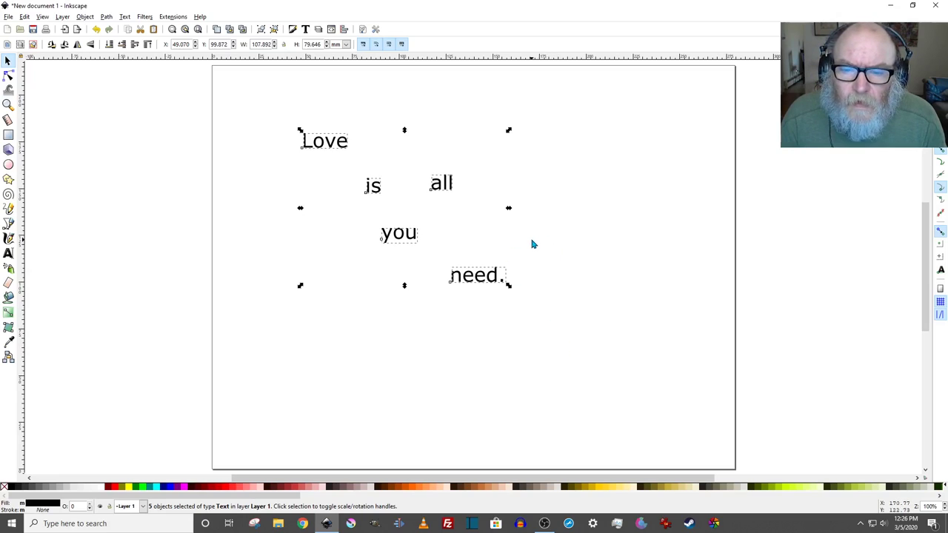
drag(531, 239, 474, 316)
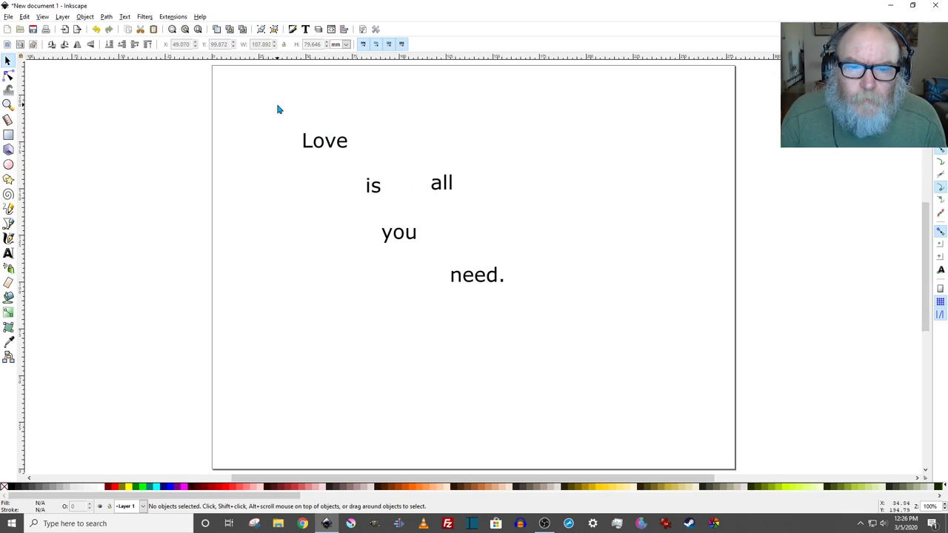
drag(278, 109, 368, 172)
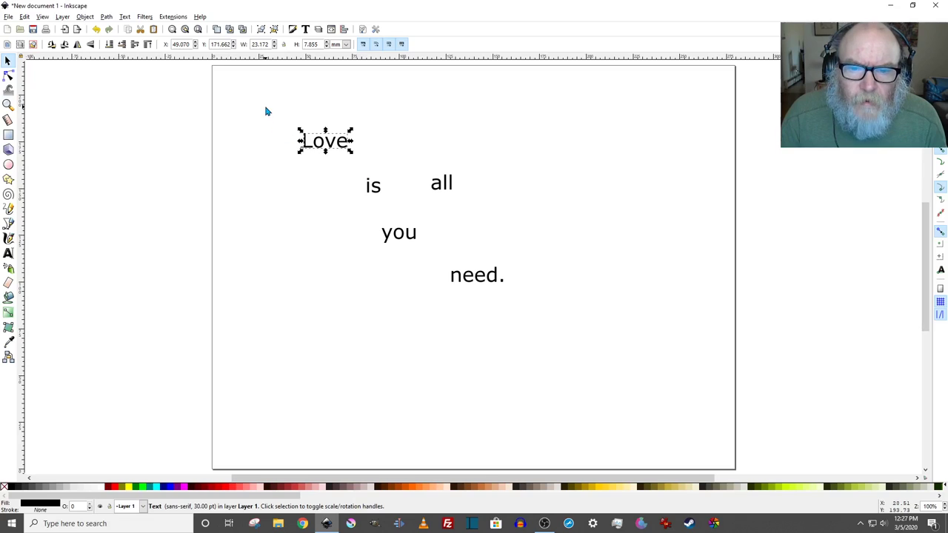
drag(267, 111, 415, 218)
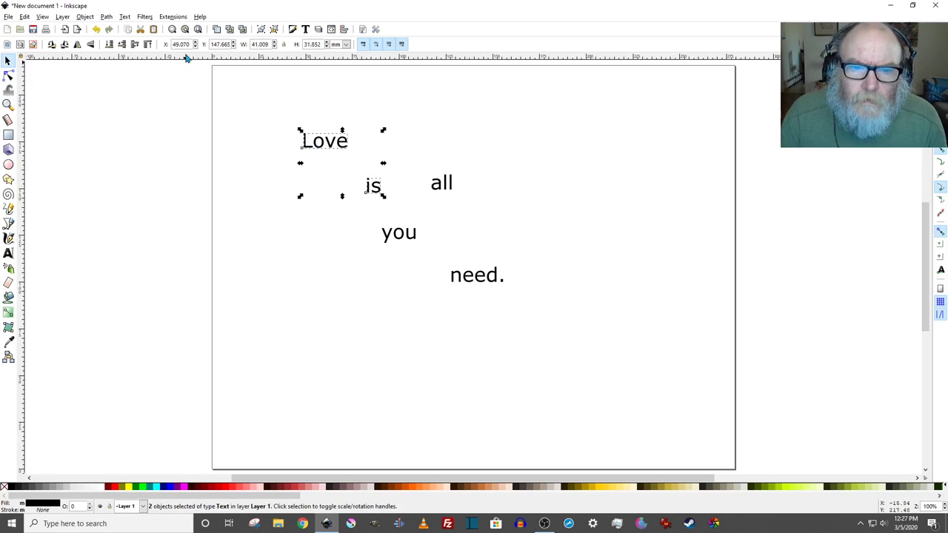
drag(286, 117, 548, 330)
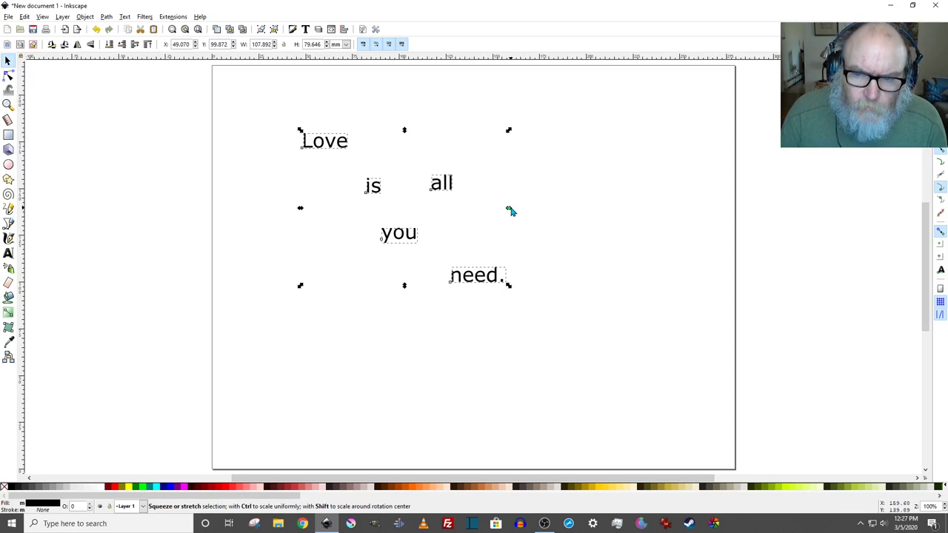
Scale the five selected words up uniformly to about 178%
drag(510, 210, 737, 227)
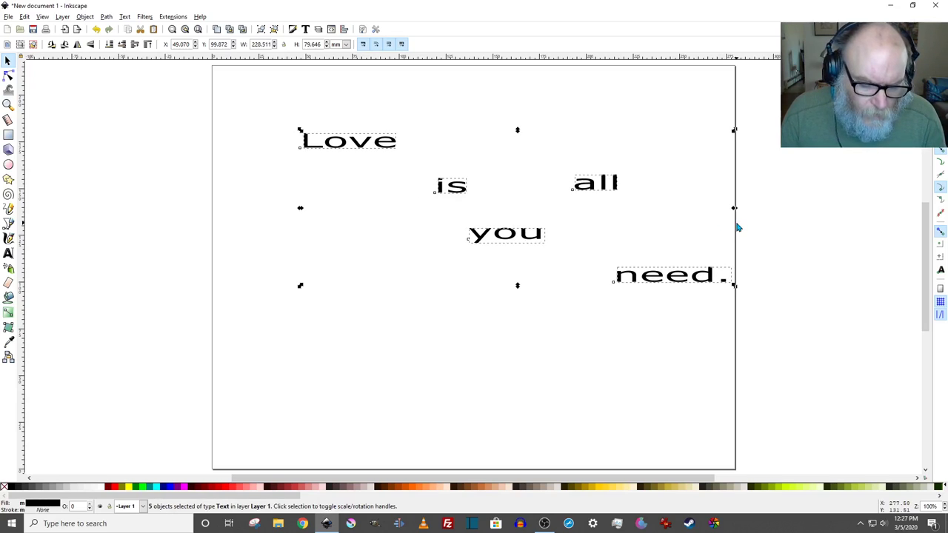
key(ctrl+z)
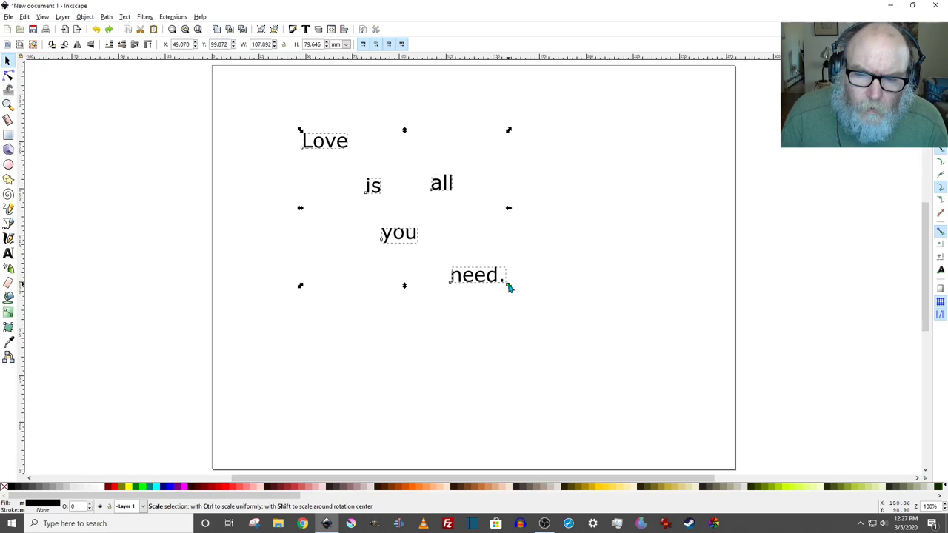
drag(509, 286, 743, 319)
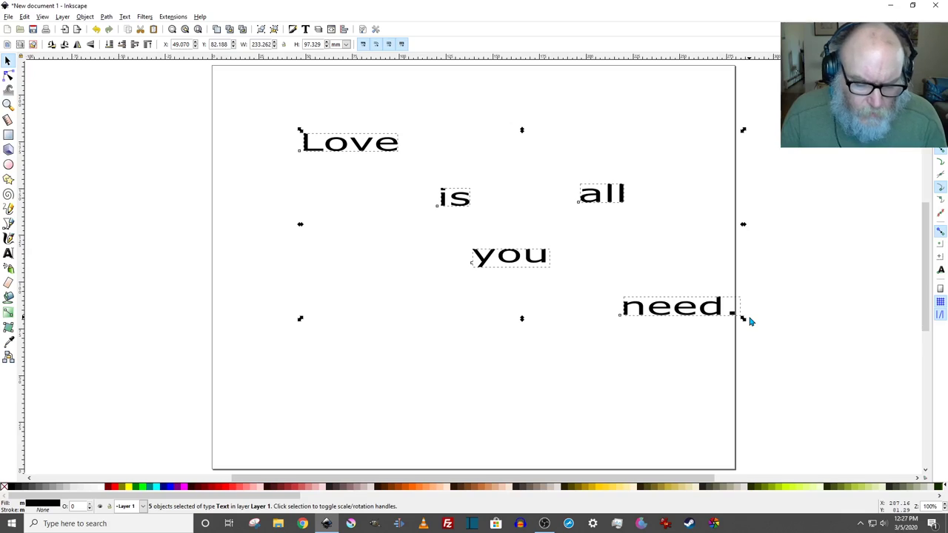
key(ctrl+z)
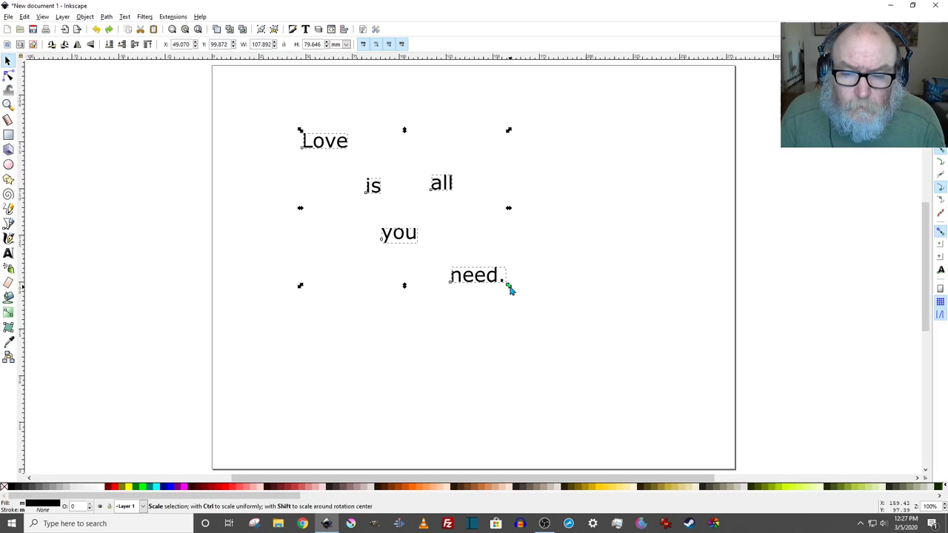
key(ctrl)
drag(509, 289, 669, 408)
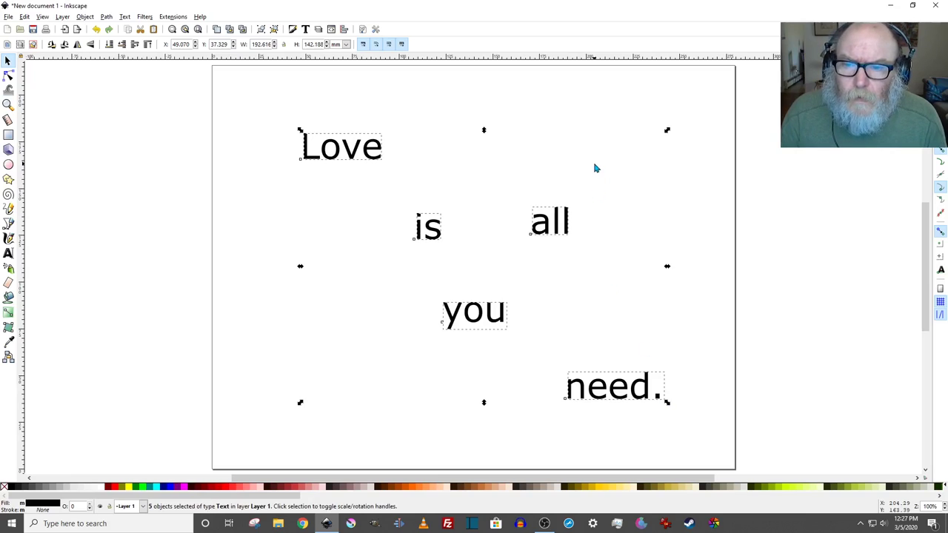
Move and greatly enlarge Love at the top, and place an enlarged 'is' beneath it
click(541, 157)
drag(374, 161, 402, 143)
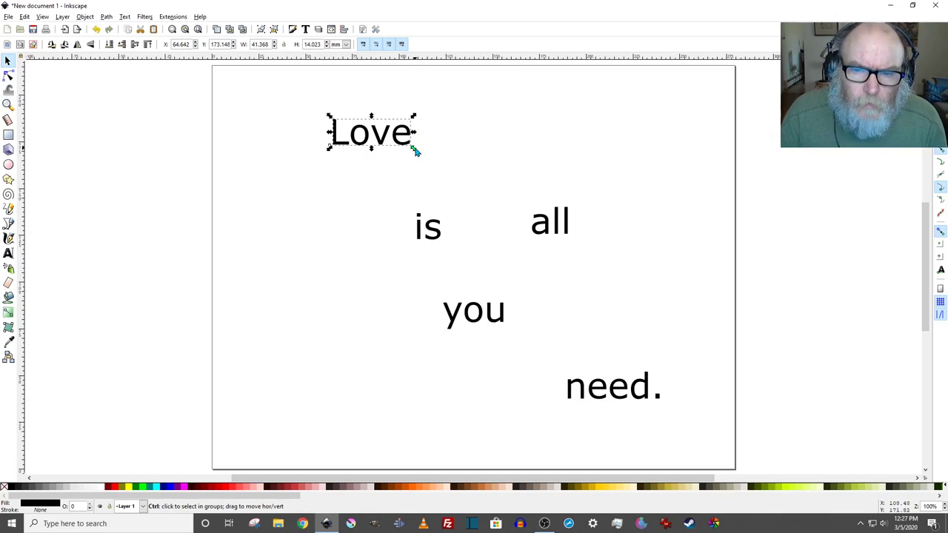
drag(415, 151, 568, 203)
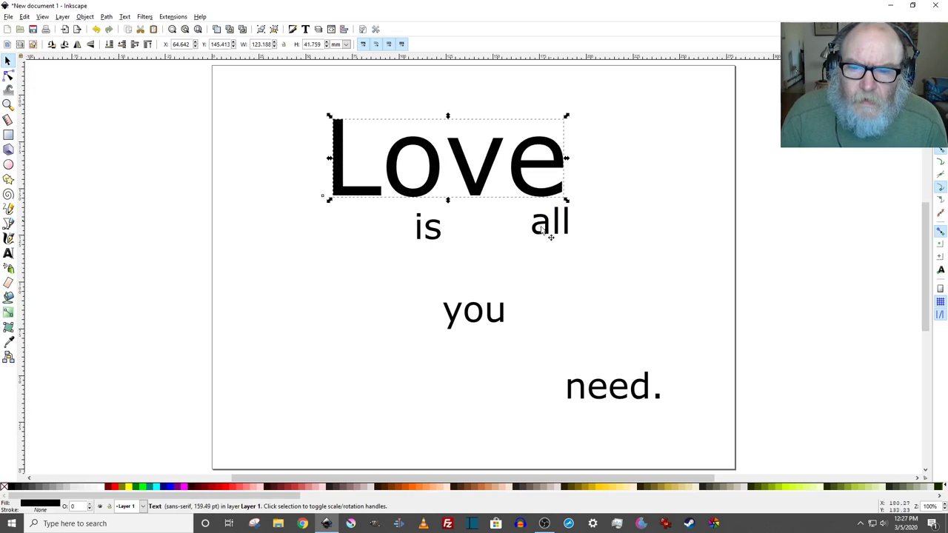
drag(444, 239, 360, 234)
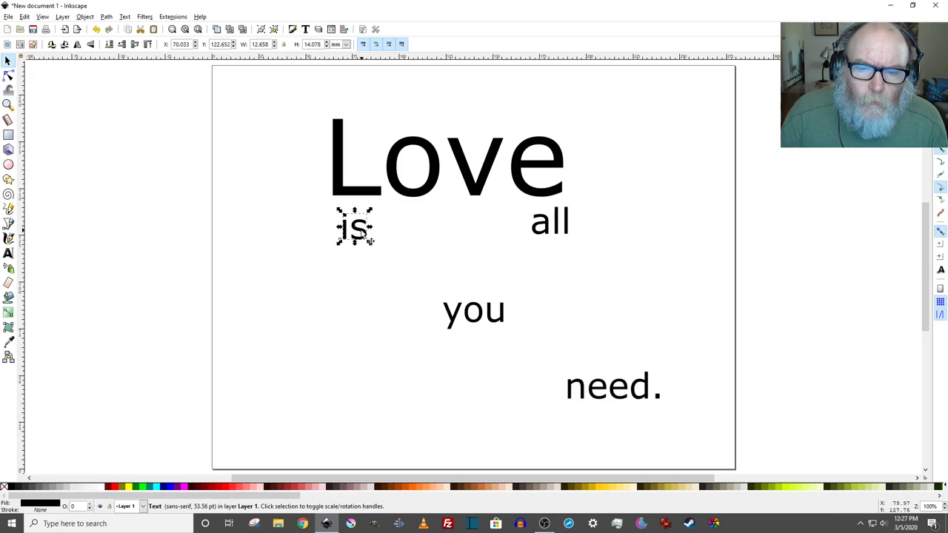
drag(370, 239, 393, 277)
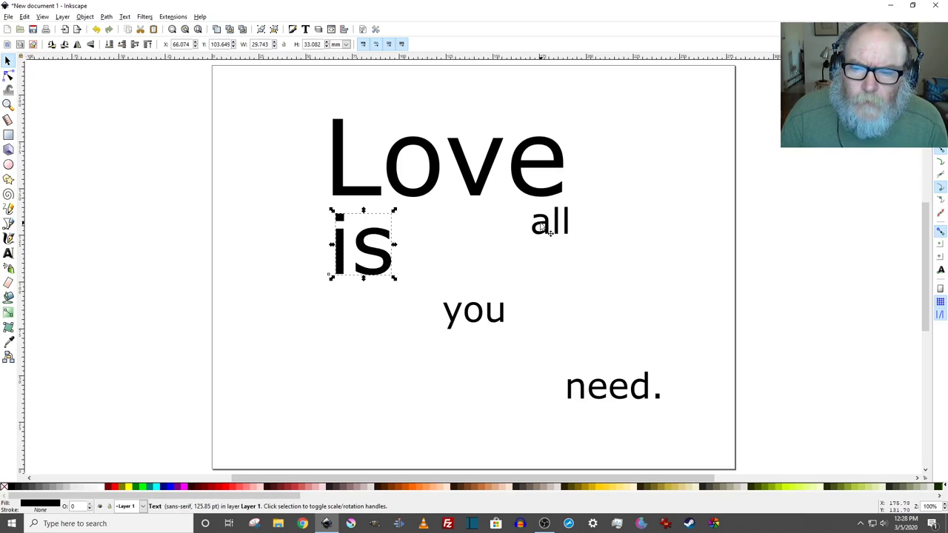
Line up 'all' and 'you' beside 'is', then move 'need.' below and enlarge it
mouse_move(542, 227)
mouse_down()
mouse_move(418, 255)
mouse_move(418, 271)
mouse_move(541, 205)
mouse_move(538, 211)
mouse_up()
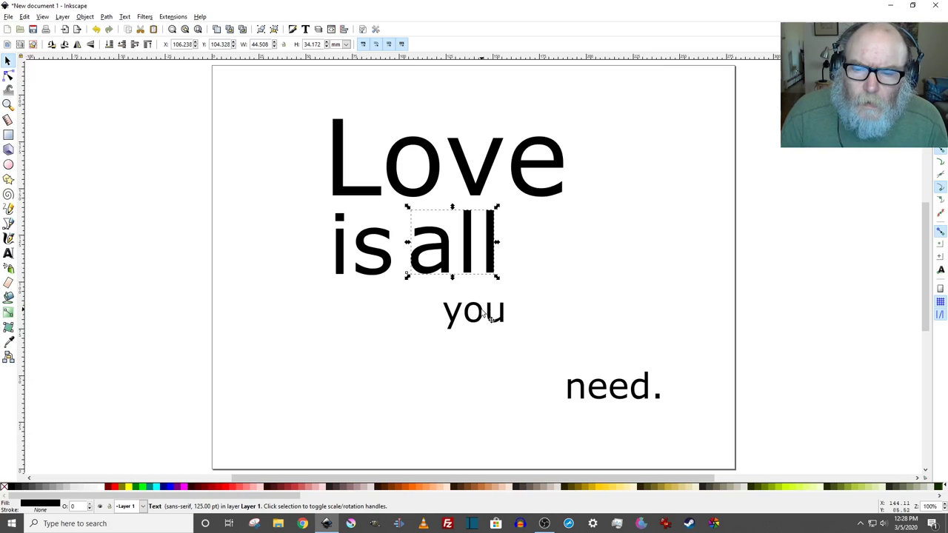
drag(486, 315, 664, 338)
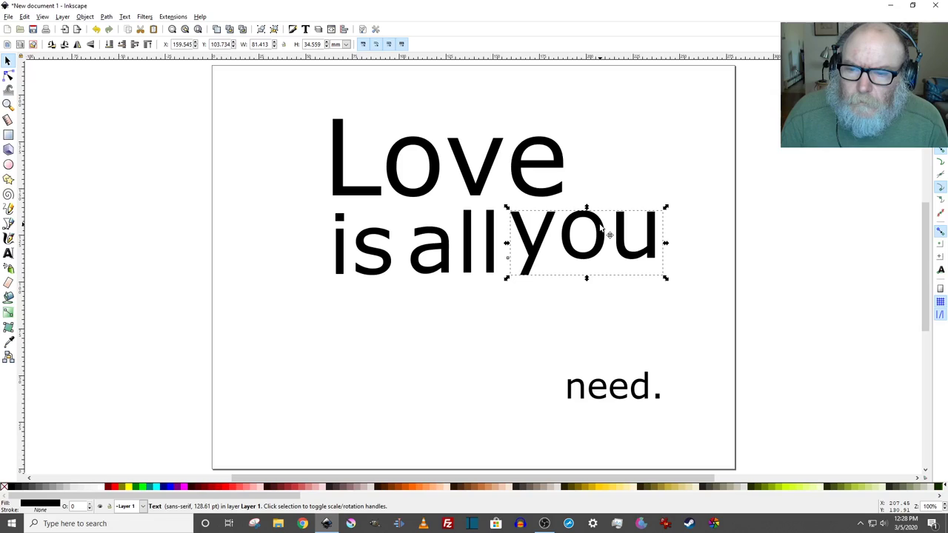
drag(602, 228, 601, 250)
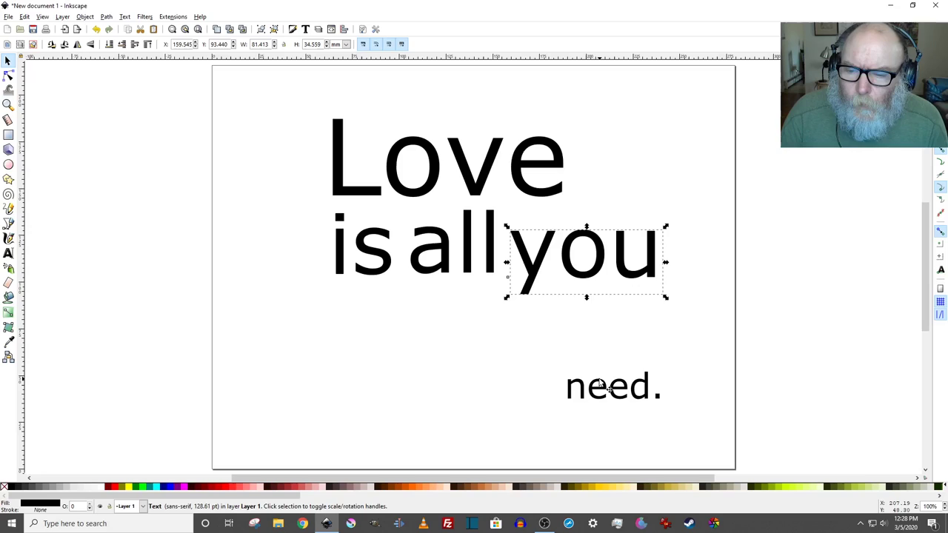
drag(596, 381, 418, 333)
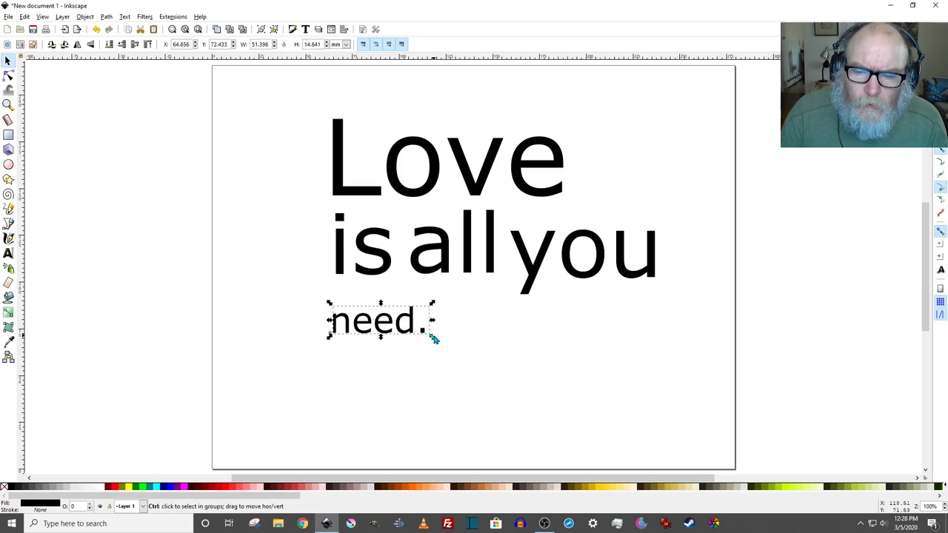
drag(434, 338, 619, 417)
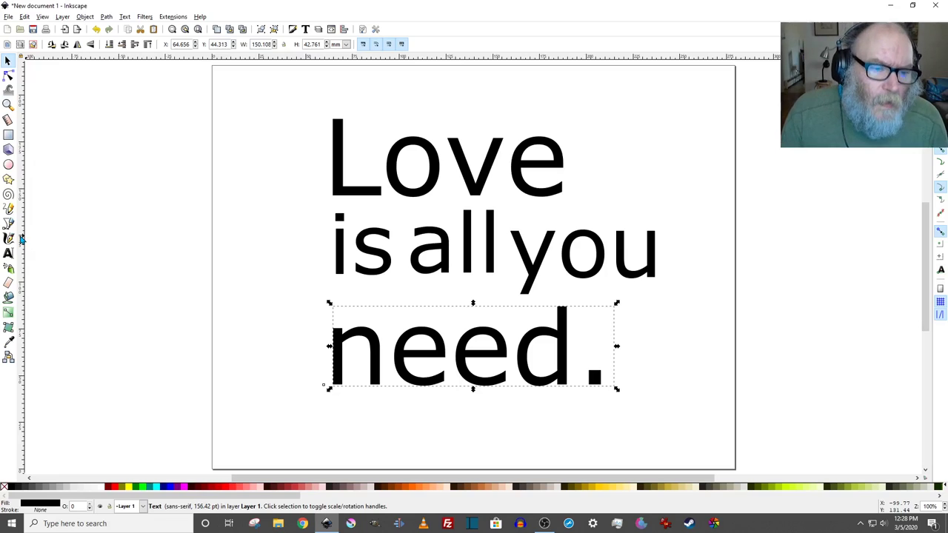
Add vertical guides at Love's edges and shrink 'is all you' to fit between them, just under Love
drag(22, 239, 332, 251)
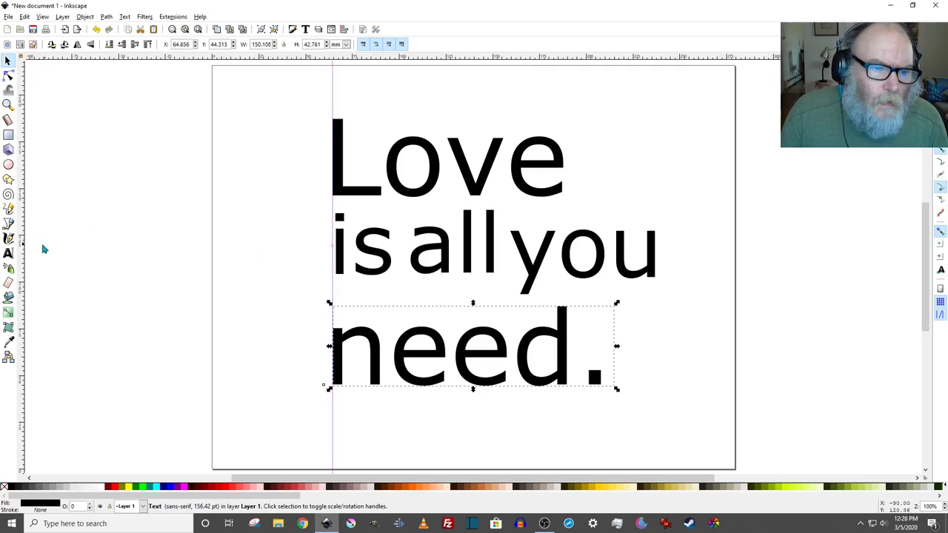
drag(21, 255, 563, 256)
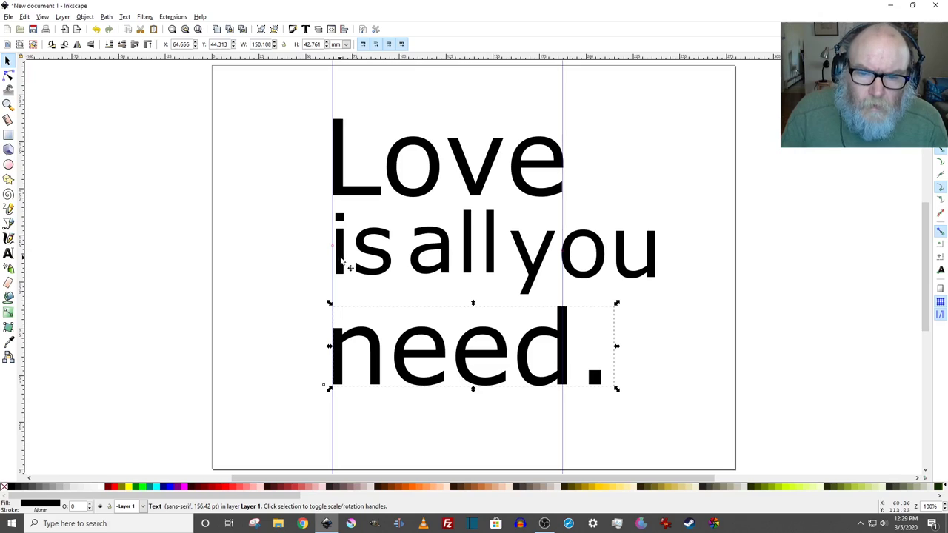
drag(283, 193, 685, 314)
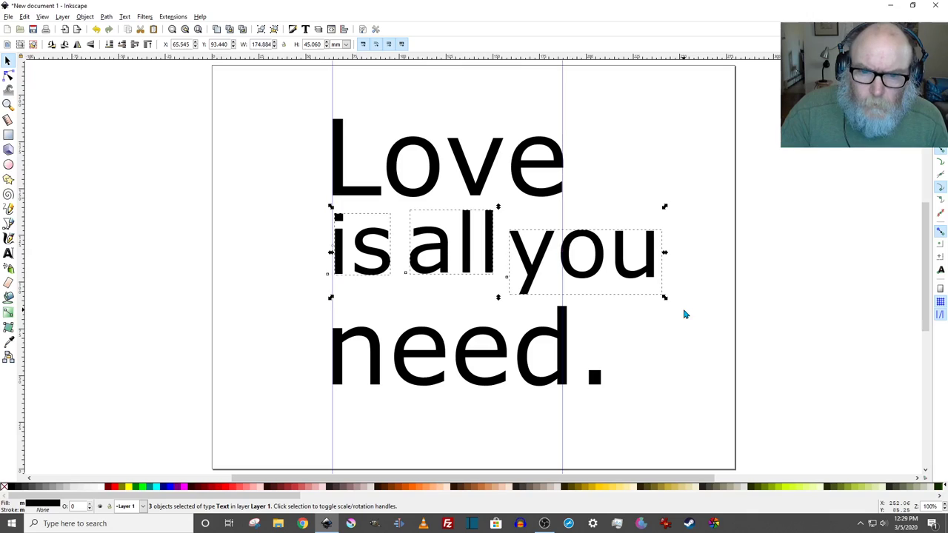
key(Left)
key(Left)
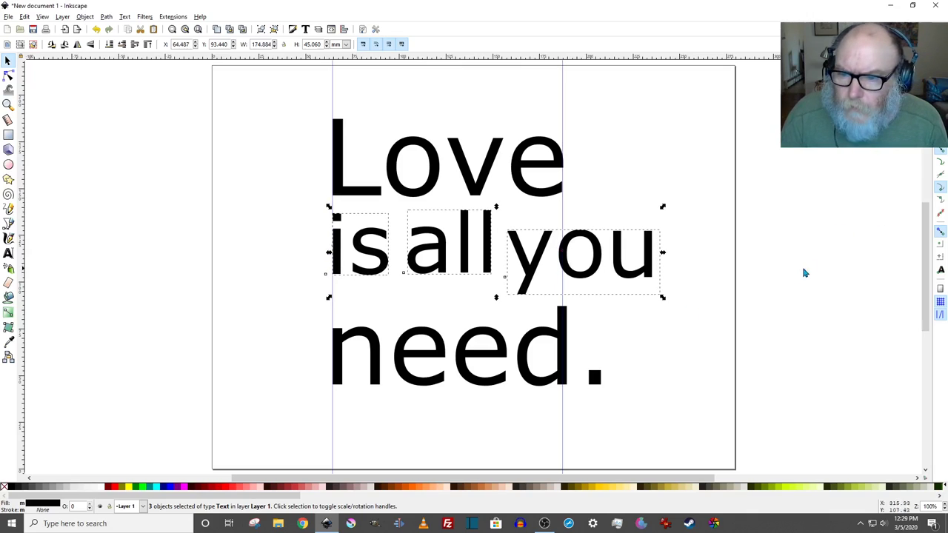
drag(663, 210, 624, 235)
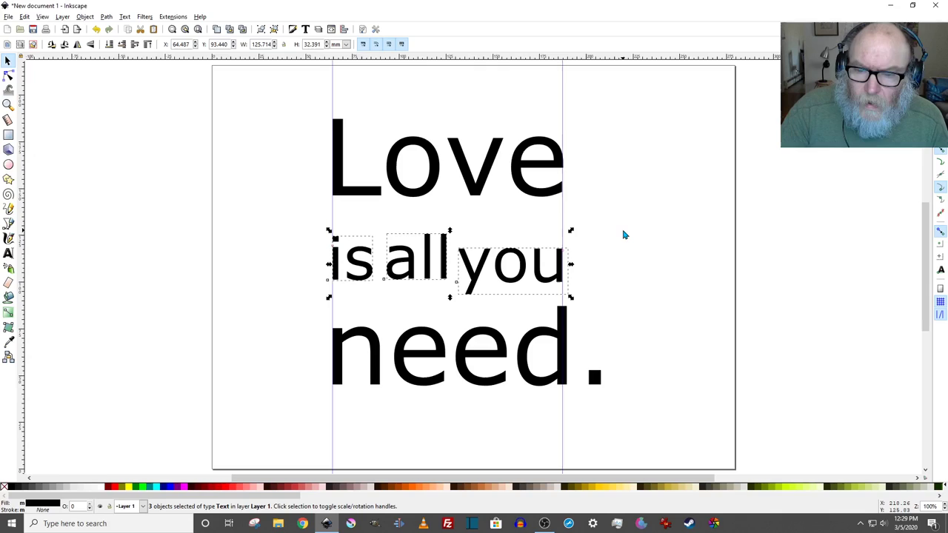
key(Up)
key(Up)
key(Up)
key(Up)
key(Up)
key(Up)
key(Up)
key(Up)
key(Up)
key(Up)
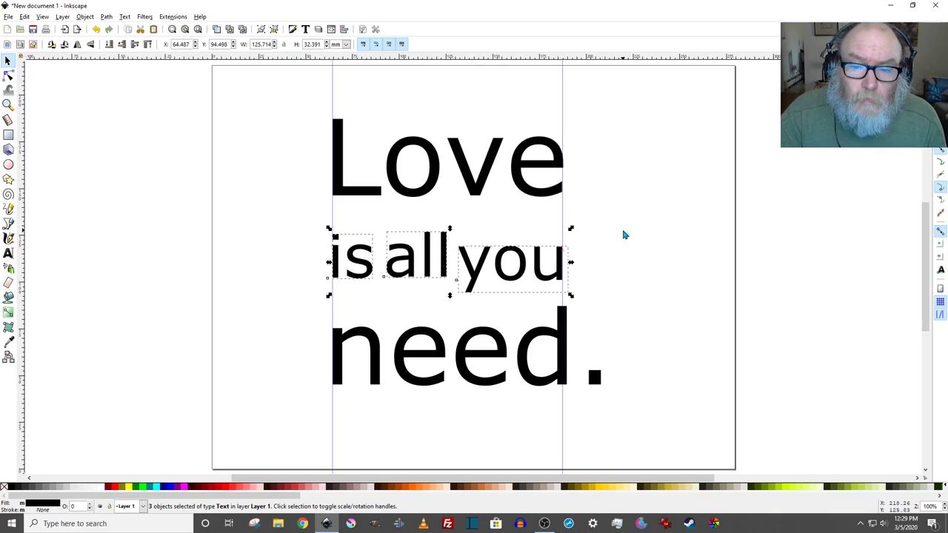
key(Up)
key(Up)
key(Up)
key(Up)
key(Up)
key(Up)
key(Up)
key(Up)
key(Up)
key(Up)
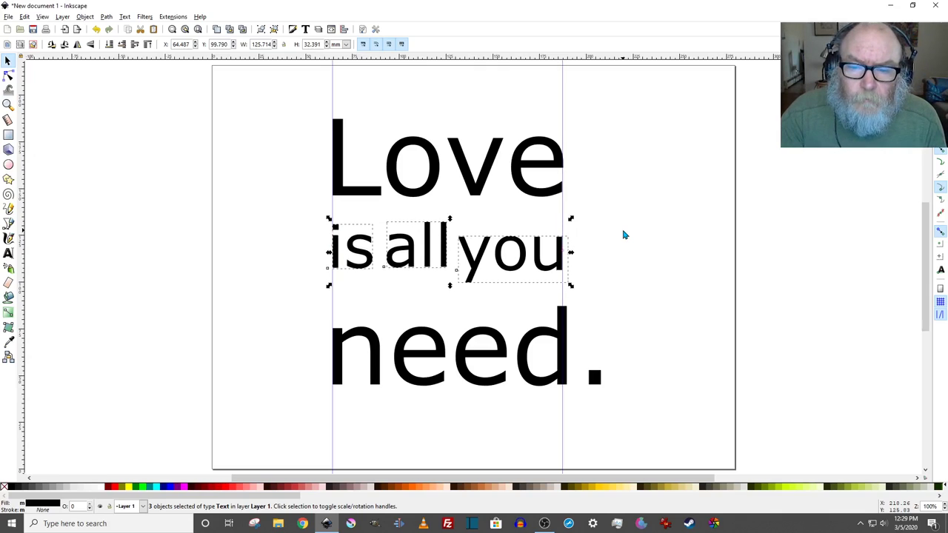
key(Up)
key(Up)
key(Up)
key(Up)
key(Up)
key(Up)
key(Up)
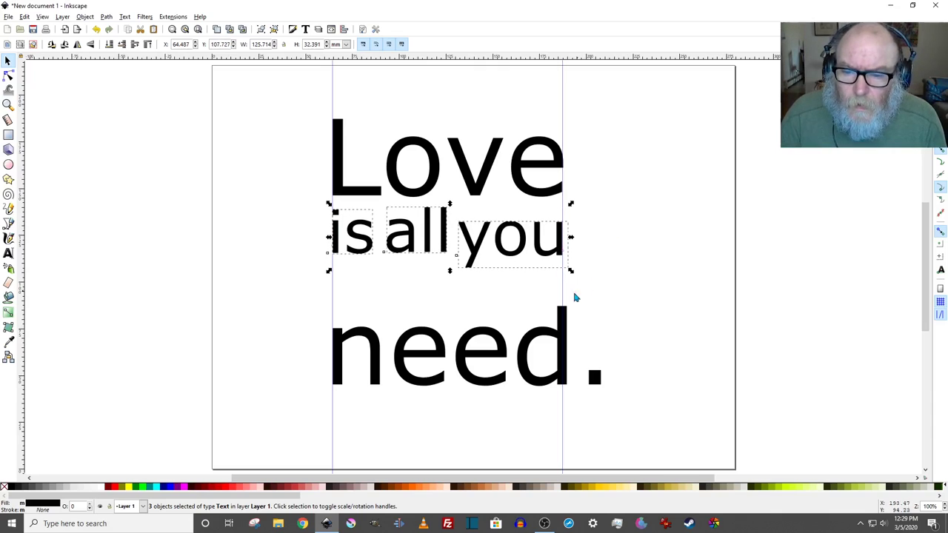
click(565, 334)
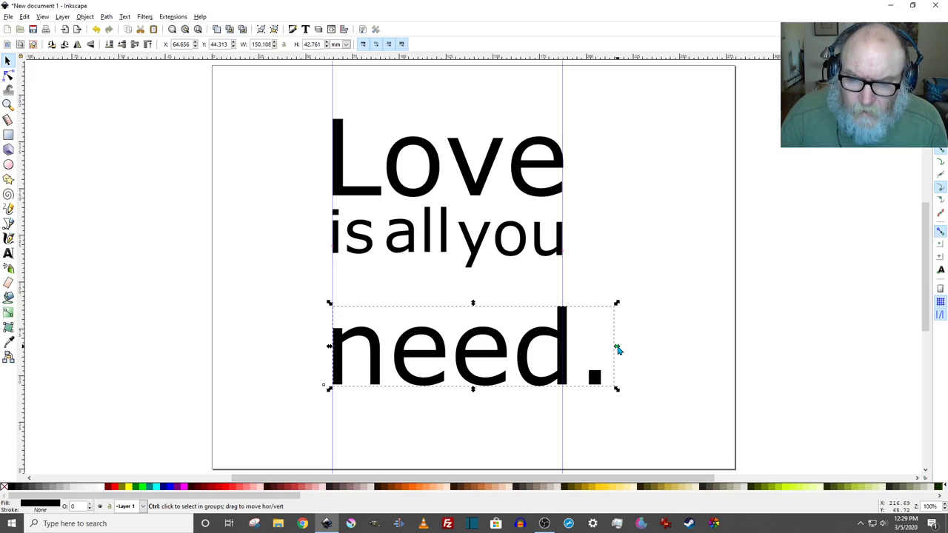
Narrow 'need.' slightly, nudge it up under 'is all you', and add a horizontal guide along that line
drag(617, 350, 612, 356)
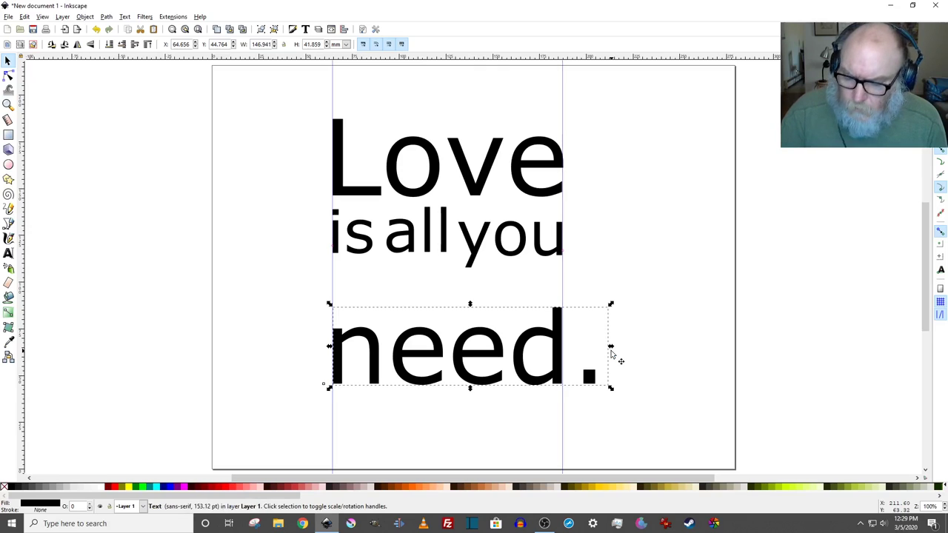
key(Up)
key(Up)
key(Up)
key(Up)
key(Up)
key(Up)
key(Up)
key(Up)
key(Up)
key(Up)
key(Up)
key(Up)
key(Up)
key(Up)
key(Up)
key(Up)
key(Up)
key(Up)
key(Up)
key(Up)
key(Up)
key(Up)
key(Up)
key(Up)
key(Up)
key(Up)
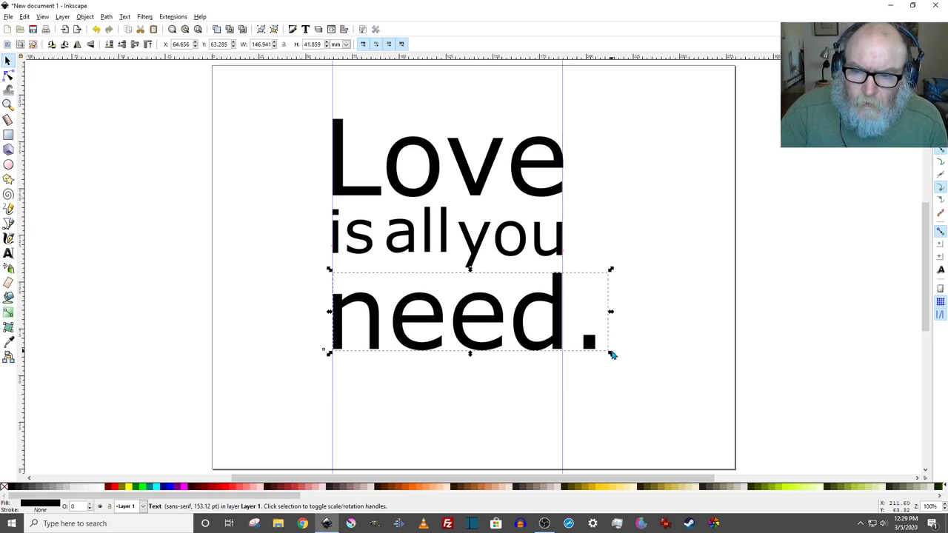
key(Up)
key(Up)
key(Up)
key(Up)
key(Up)
key(Up)
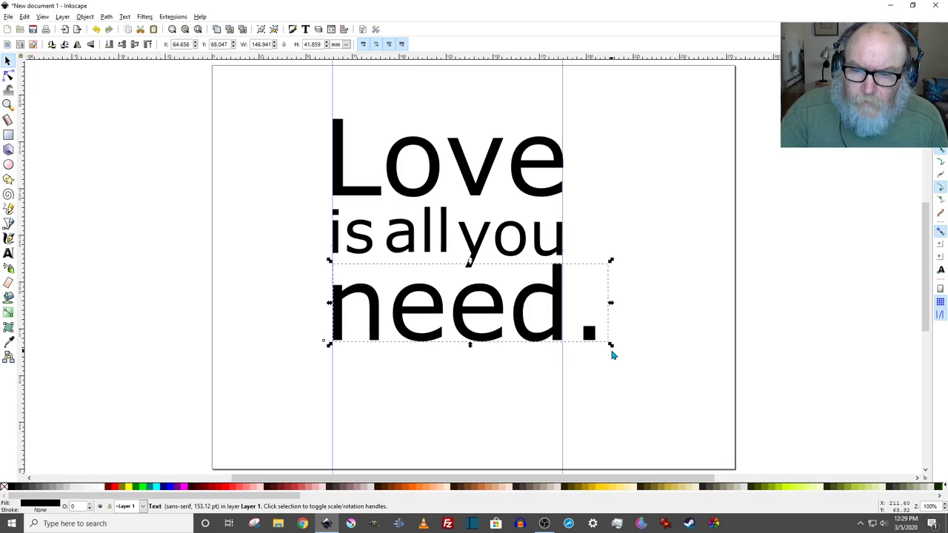
click(653, 312)
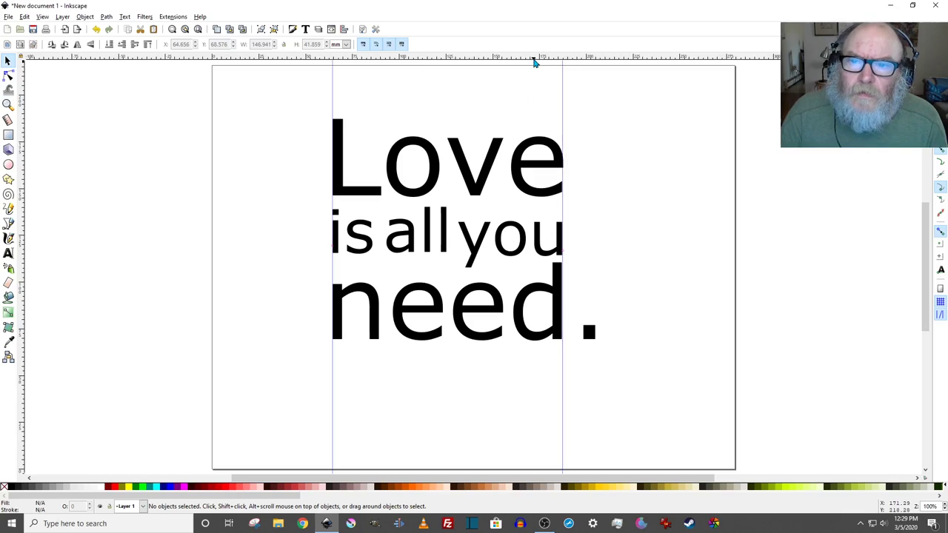
drag(559, 58, 599, 259)
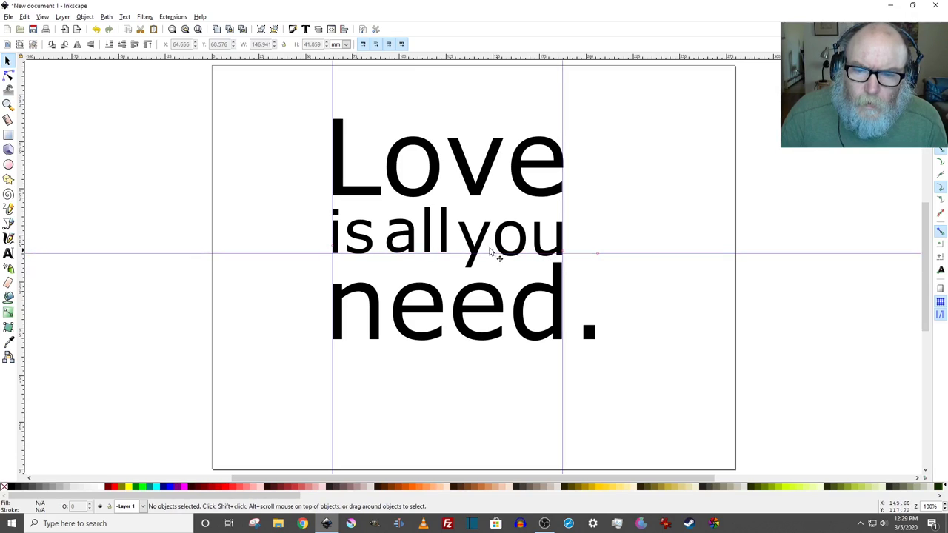
Nudge 'you' up until it ends flush with the right guide, then zoom out to the whole page
click(447, 244)
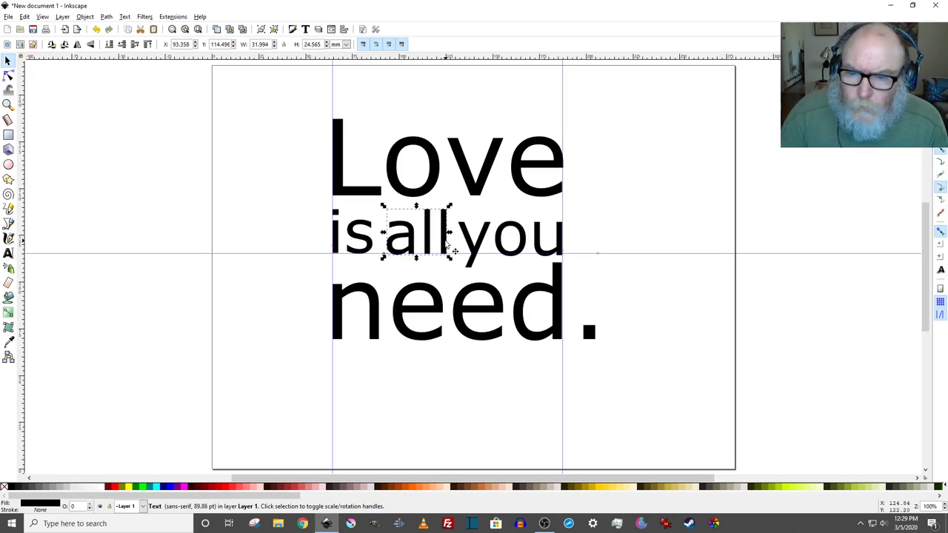
click(502, 244)
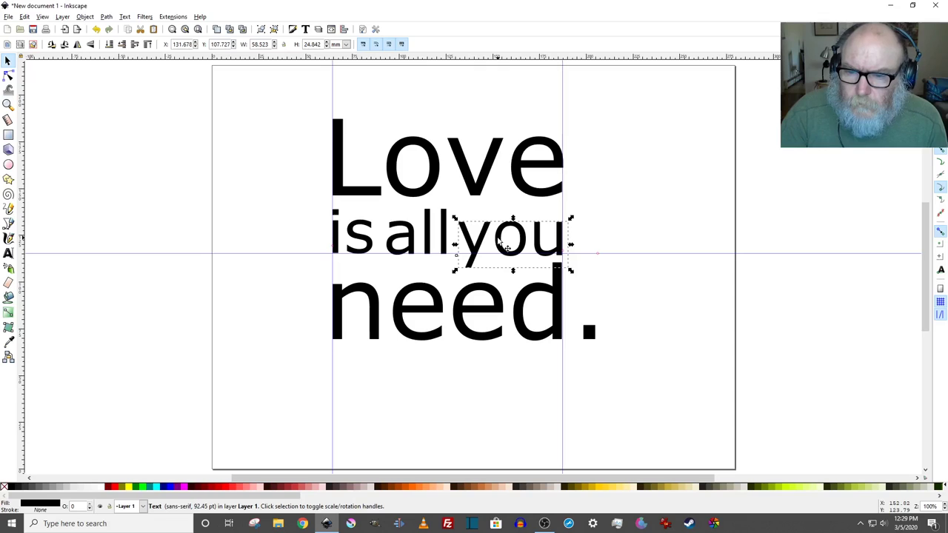
key(Up)
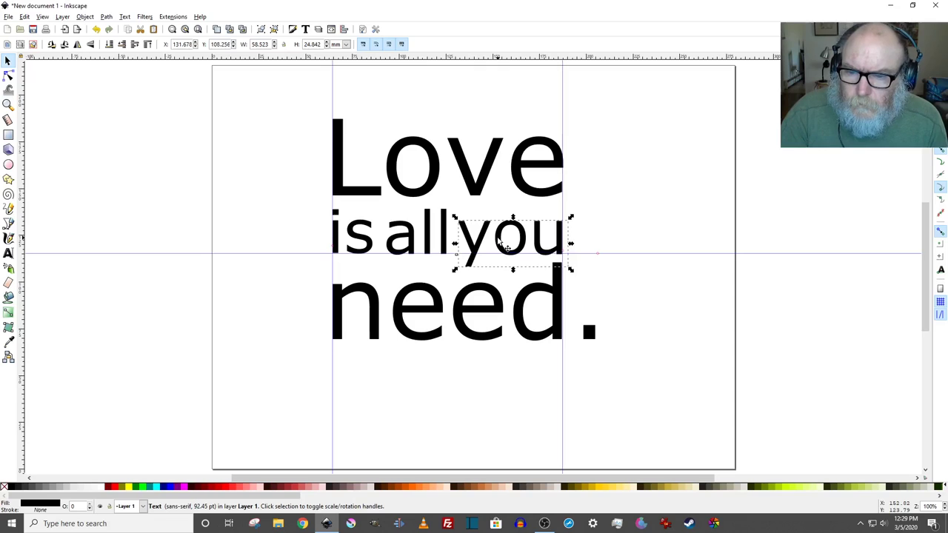
click(9, 106)
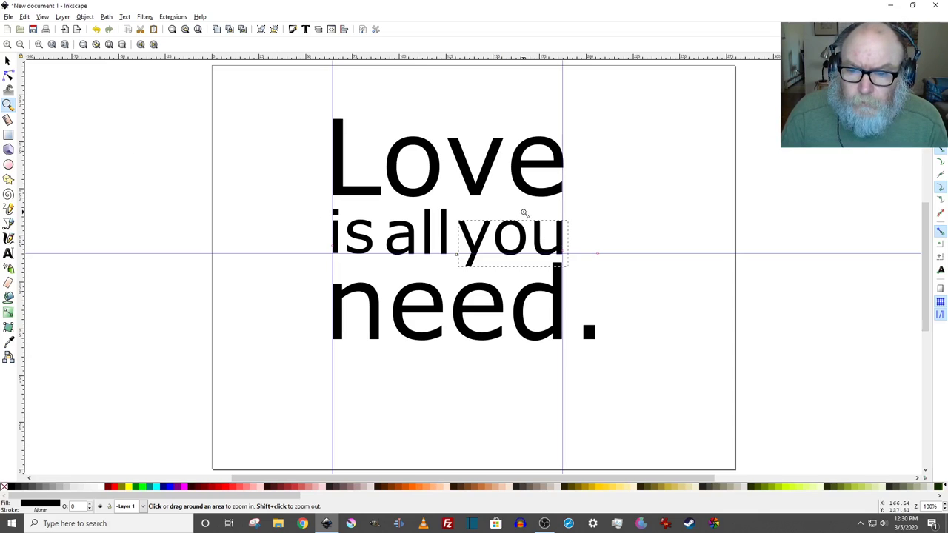
drag(525, 213, 583, 275)
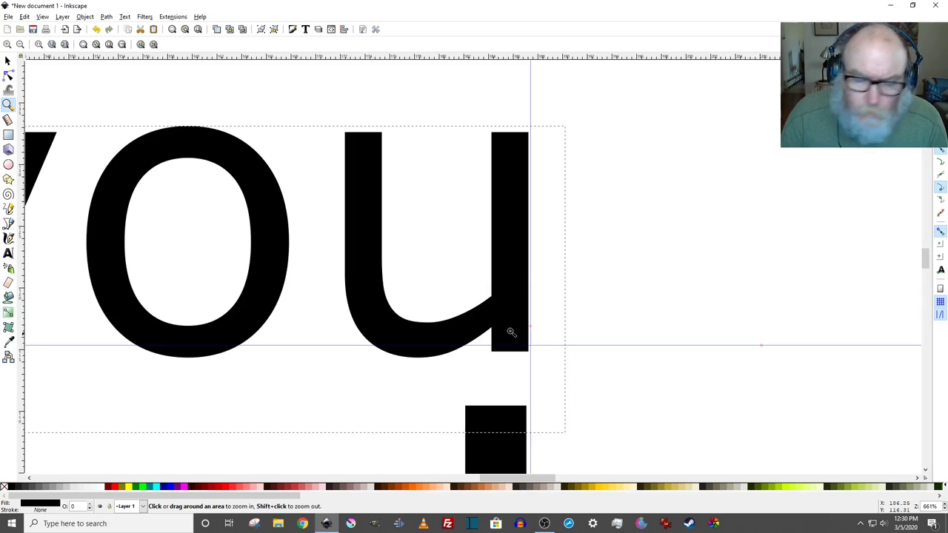
click(8, 63)
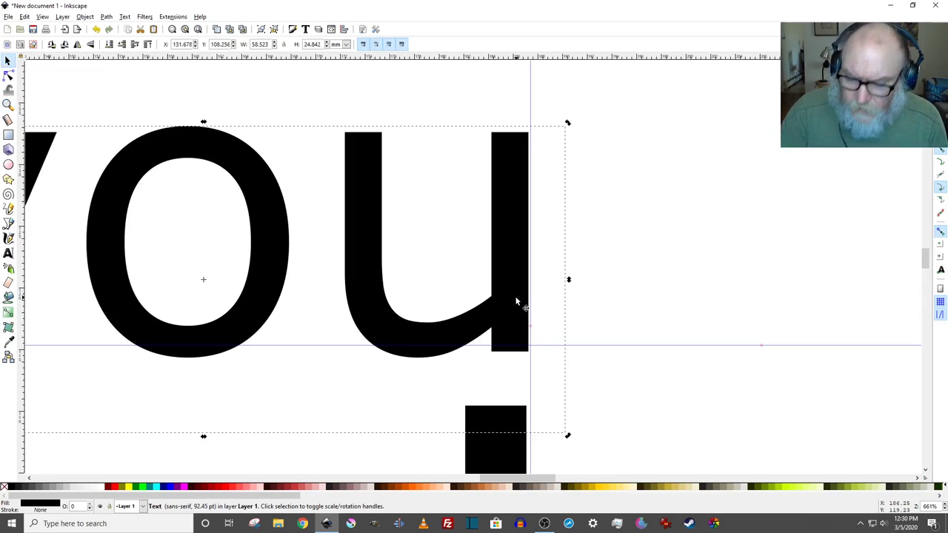
key(Up)
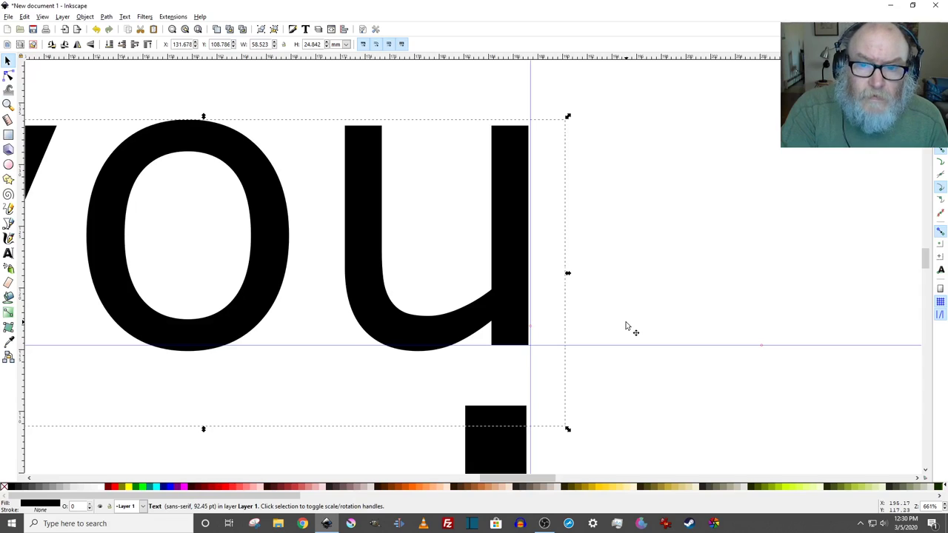
key(4)
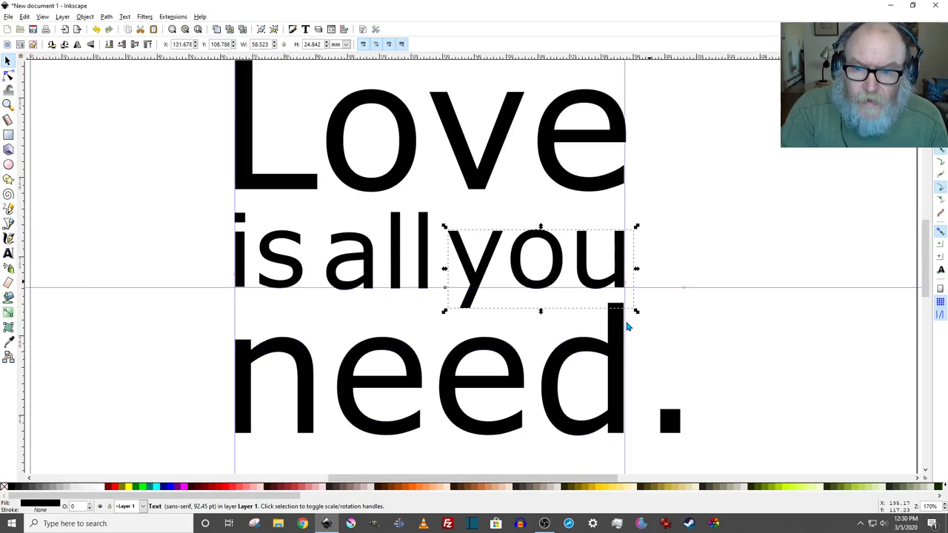
click(697, 230)
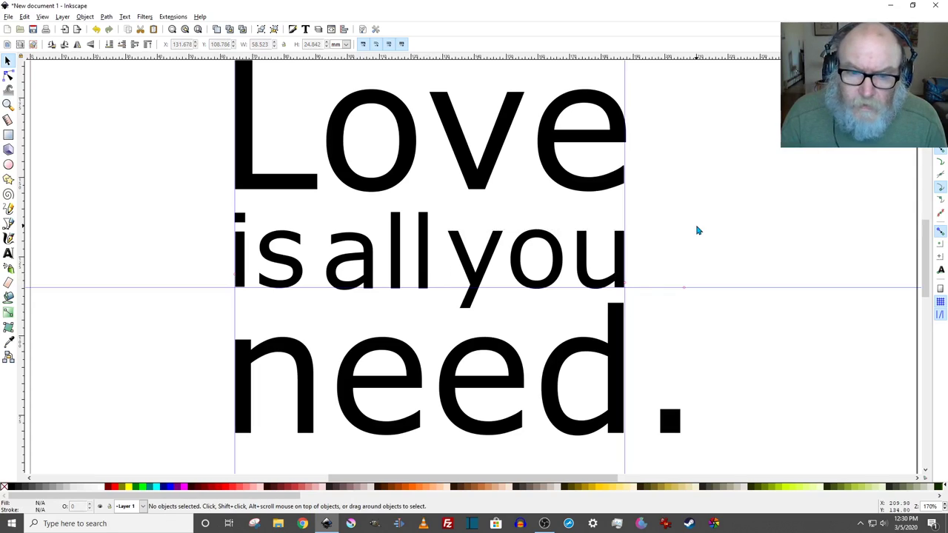
key(1)
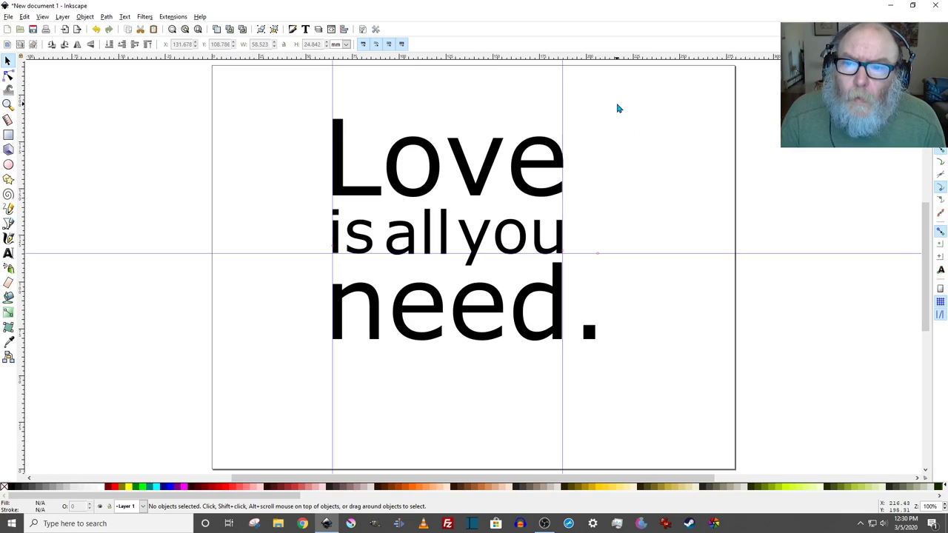
Select all five words and bring up an enlarged Text and Font dialog
drag(649, 85, 294, 377)
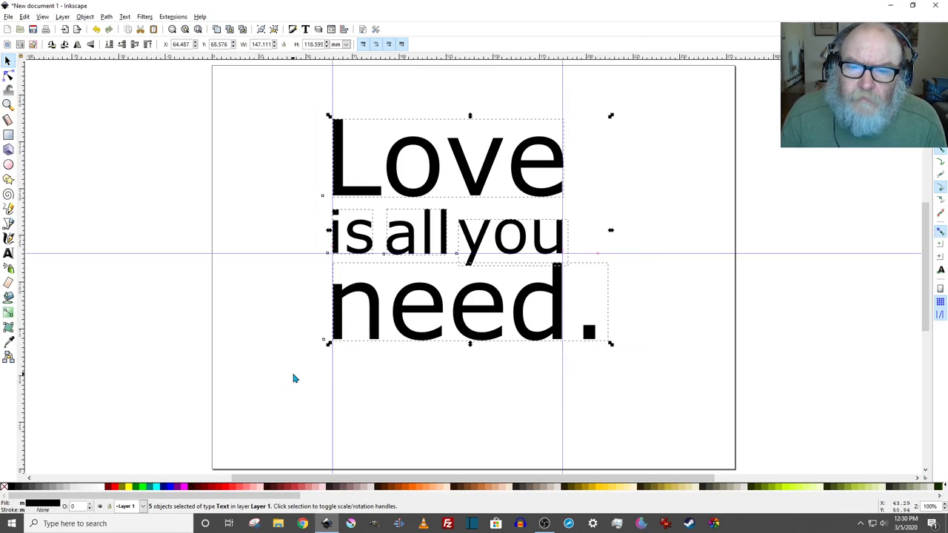
click(307, 32)
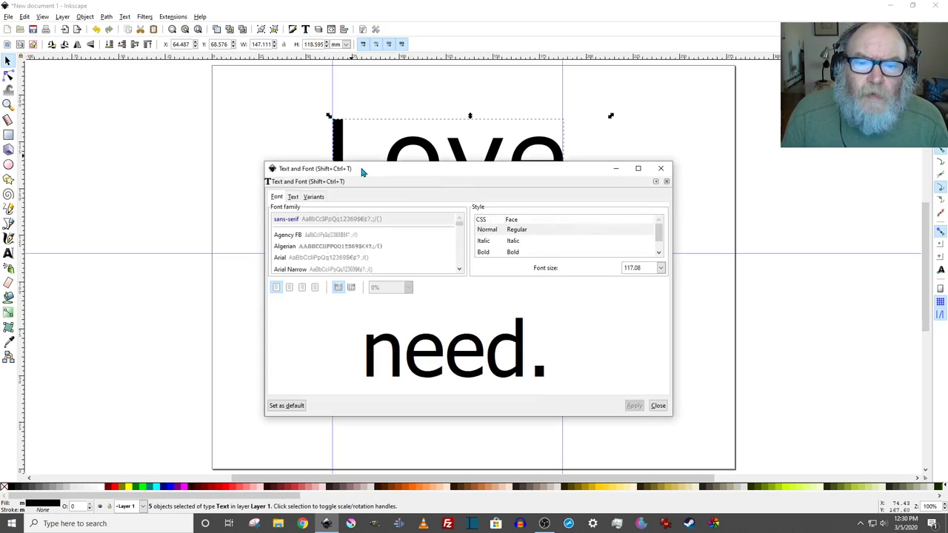
drag(361, 170, 238, 83)
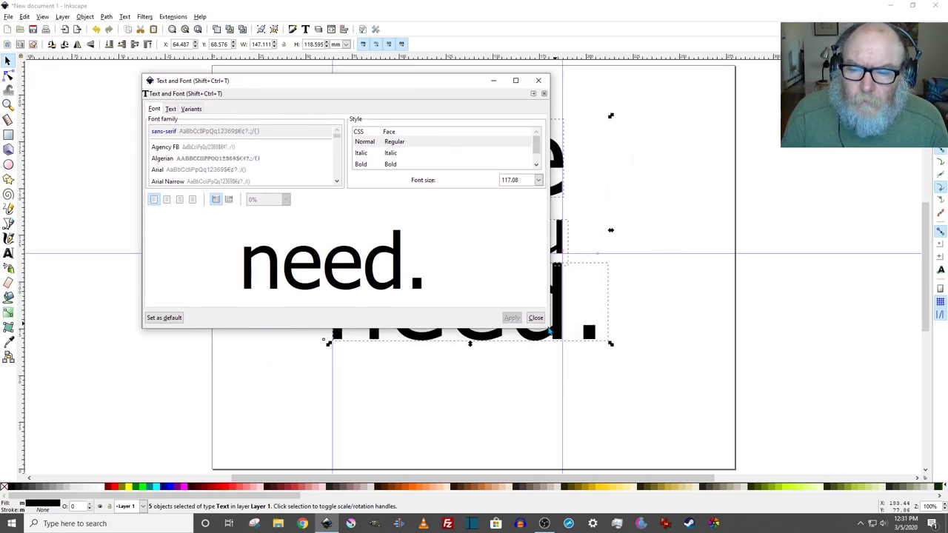
drag(550, 327, 701, 326)
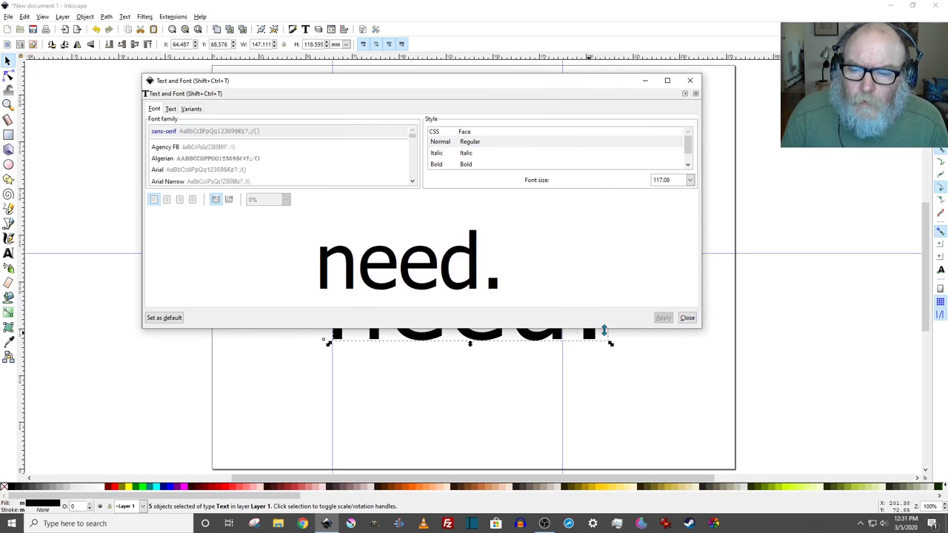
drag(604, 331, 590, 413)
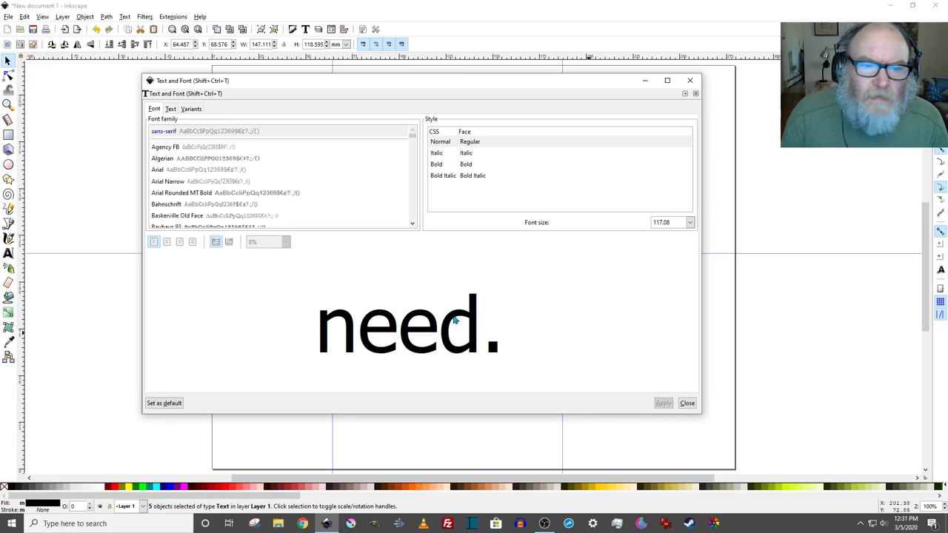
Browse the font list down to Calisto MT and apply it to all the text
click(200, 148)
key(Down)
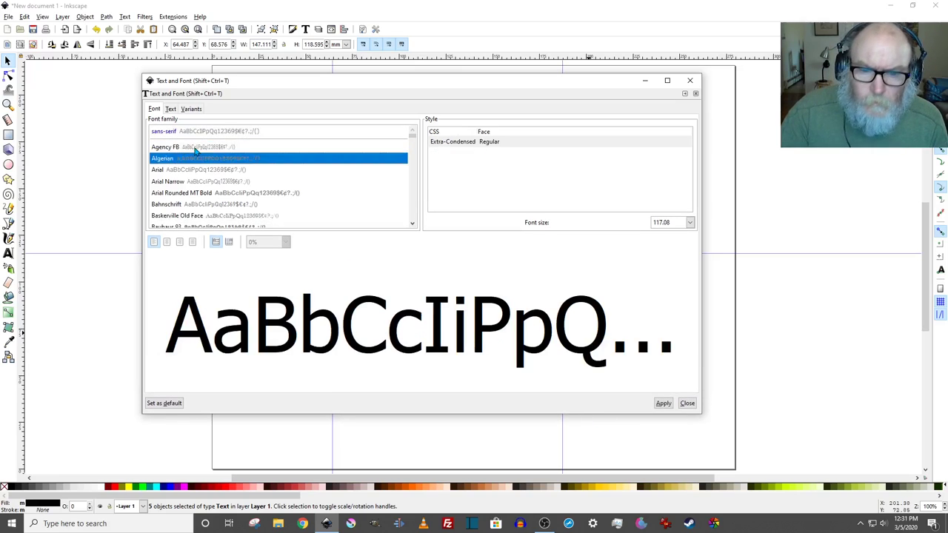
key(Down)
key(Down)
key(Down)
key(Down)
key(Down)
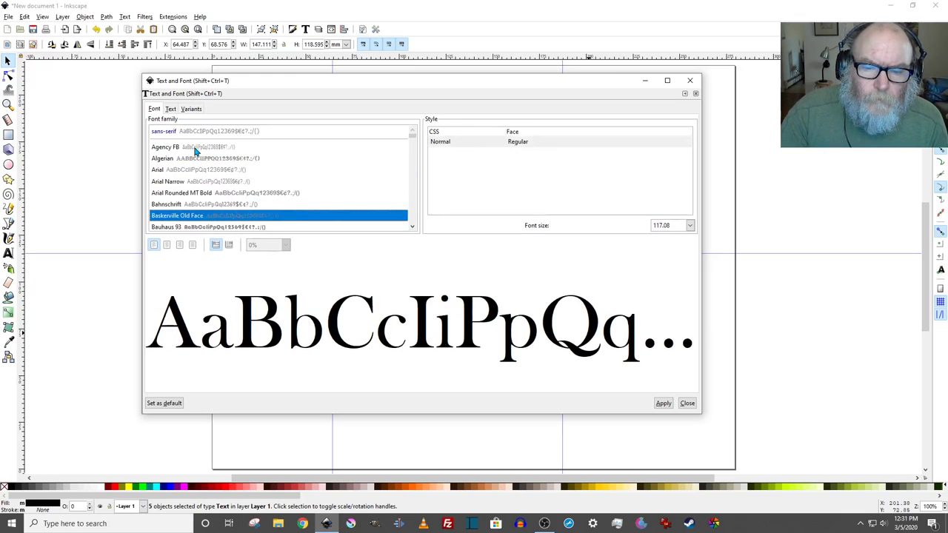
key(Up)
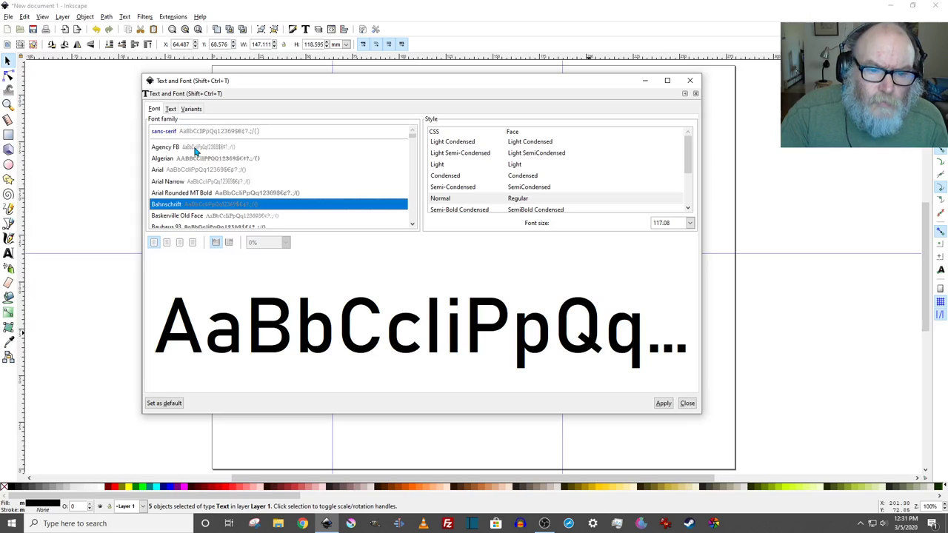
key(Down)
key(Down)
key(Down)
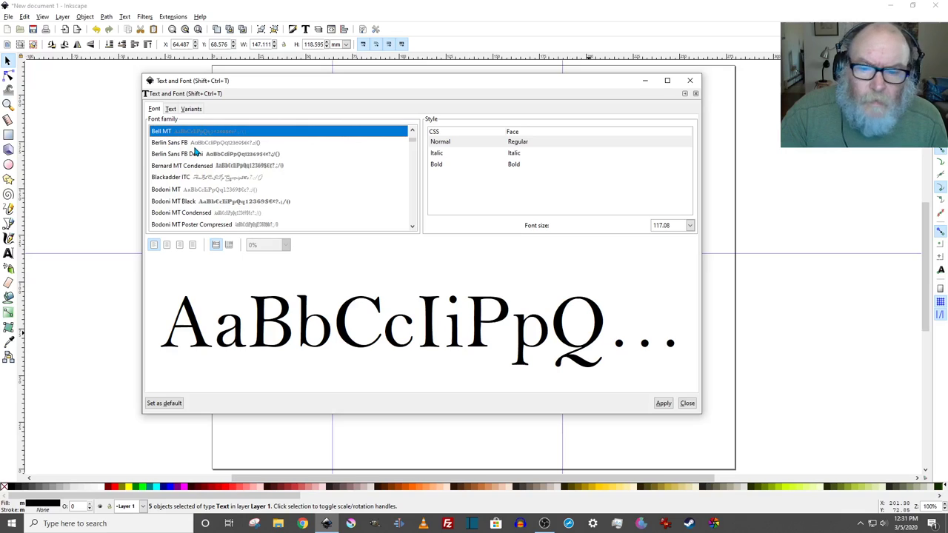
key(Down)
key(Down)
key(Down)
key(Down)
key(Down)
key(Down)
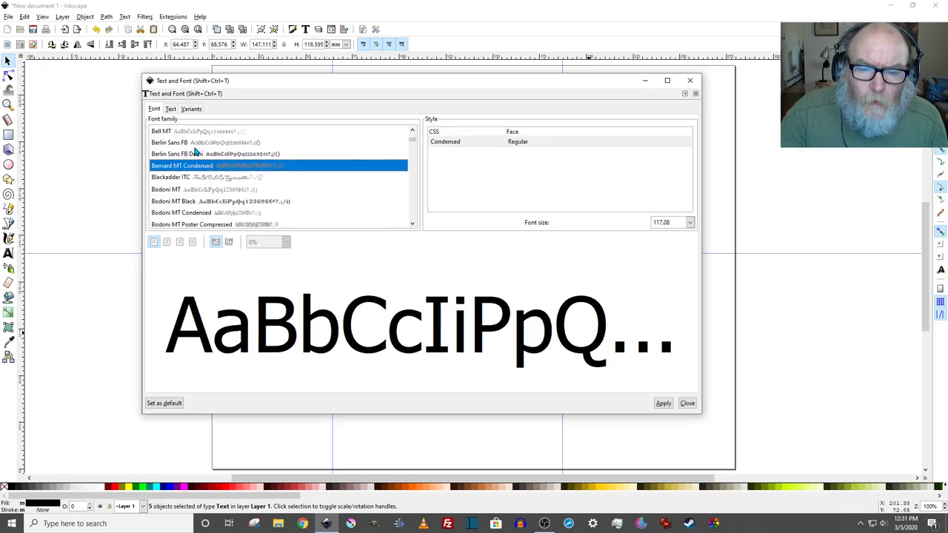
key(Down)
key(Down)
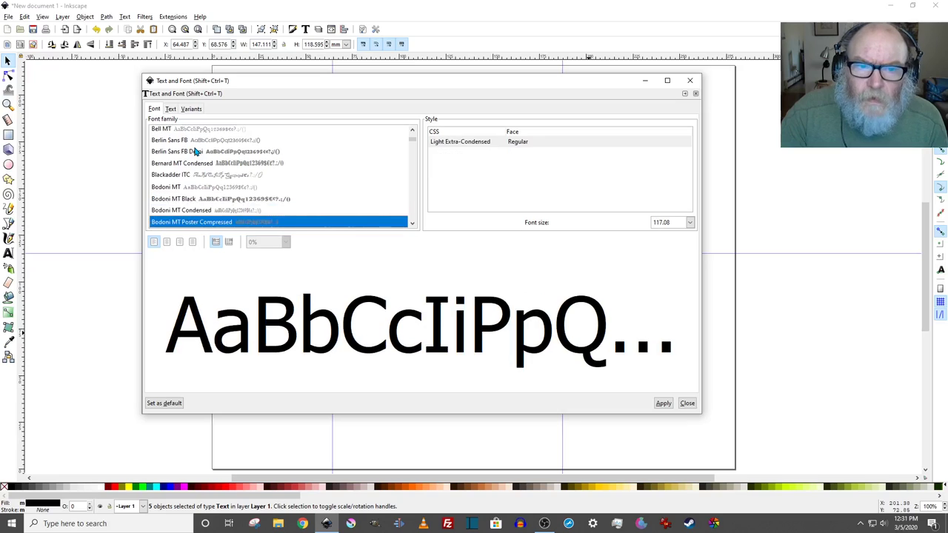
key(Down)
key(Down)
key(Down)
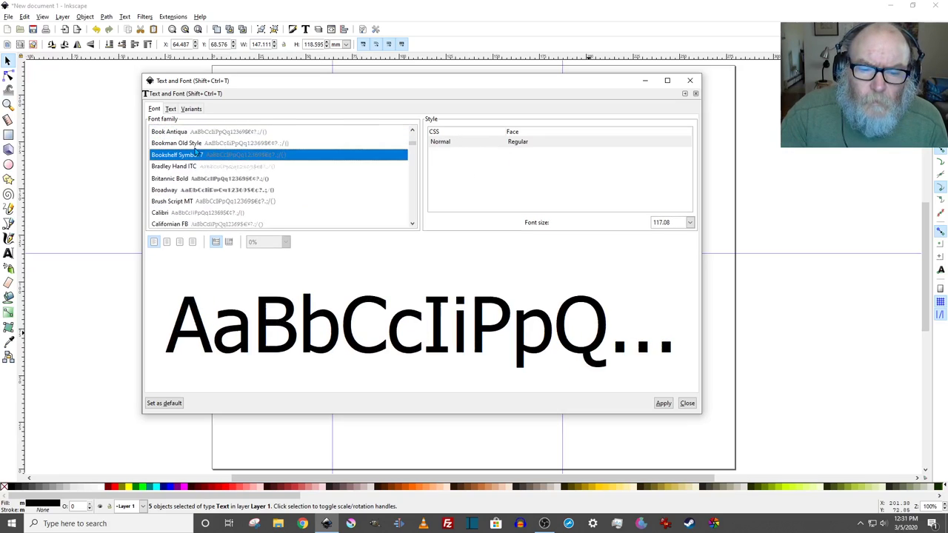
key(Down)
key(Down)
key(Down)
key(Down)
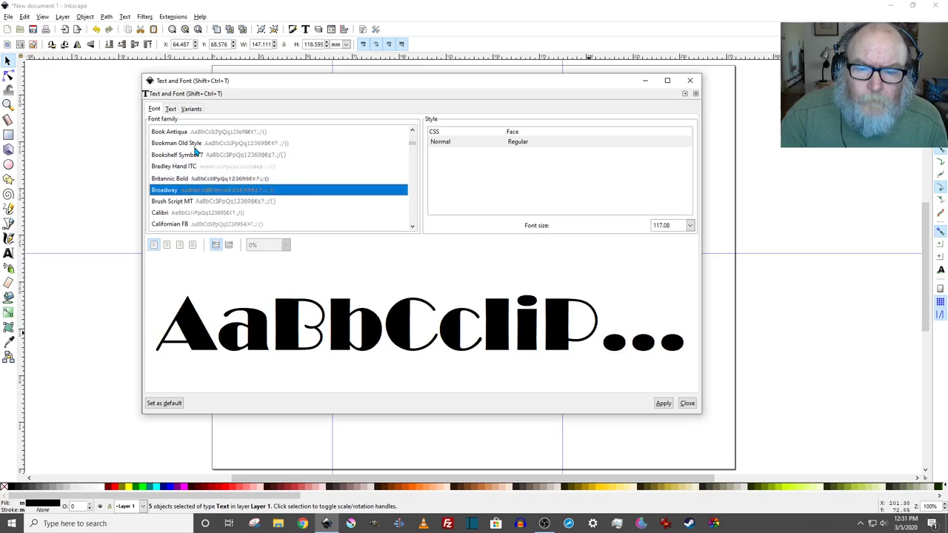
key(Down)
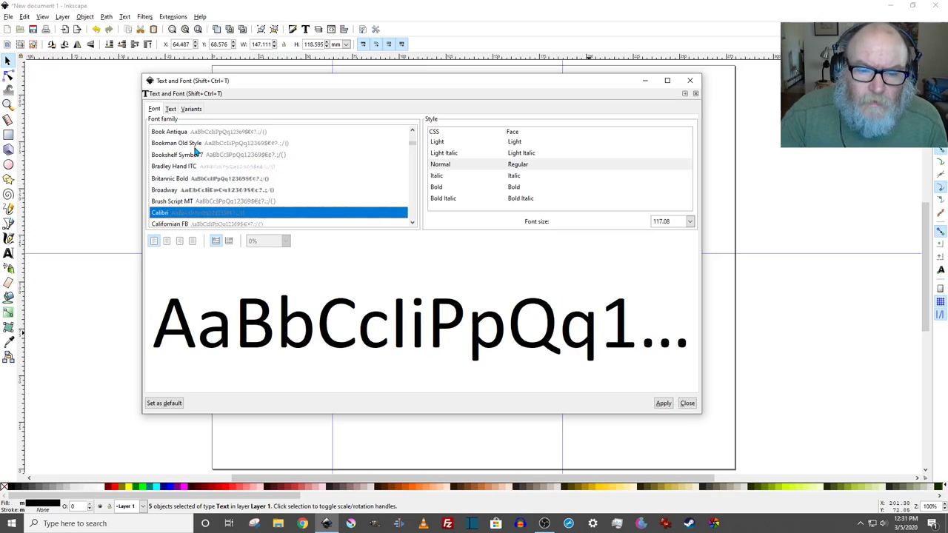
key(Down)
key(Down)
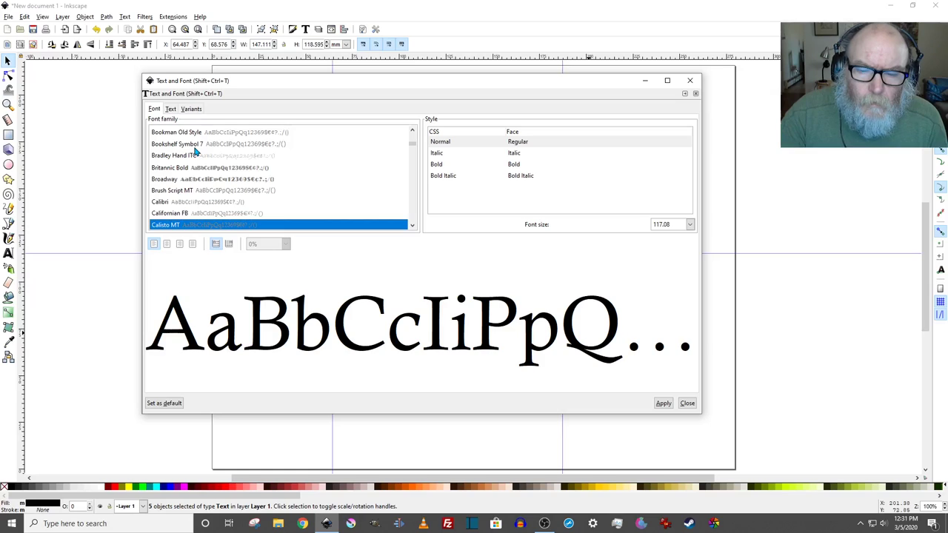
click(665, 403)
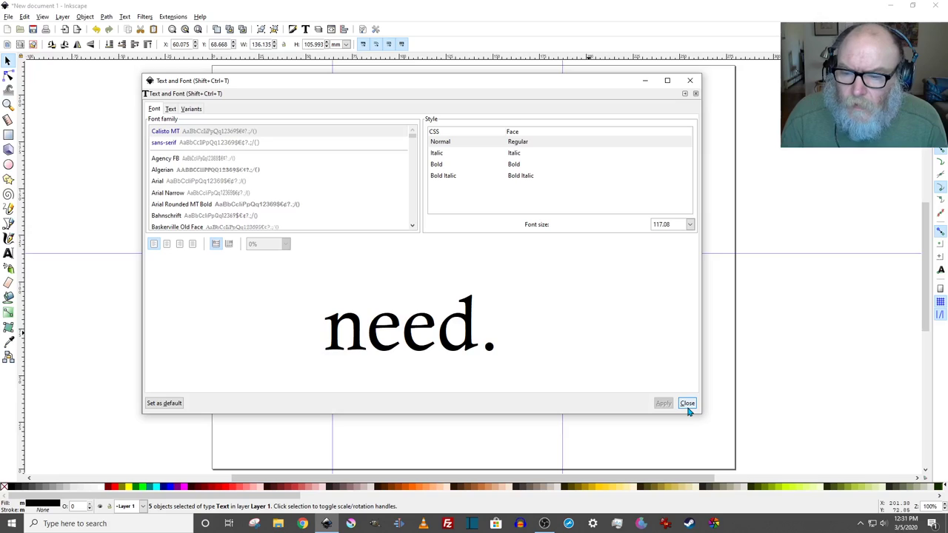
click(687, 403)
Move 'Love' up and right, then shrink the 'is all you' line slightly and shift it beneath Love
click(669, 314)
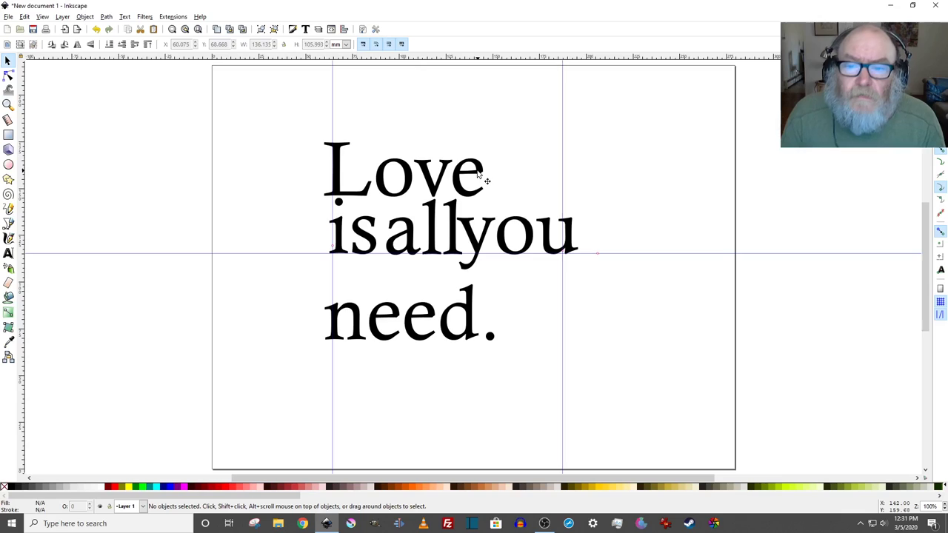
drag(479, 173, 565, 106)
click(378, 250)
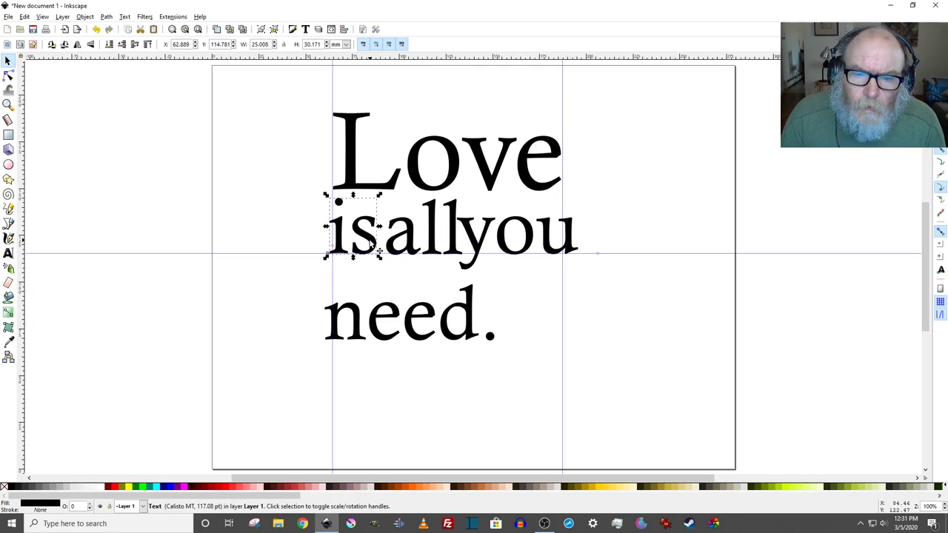
drag(289, 173, 625, 290)
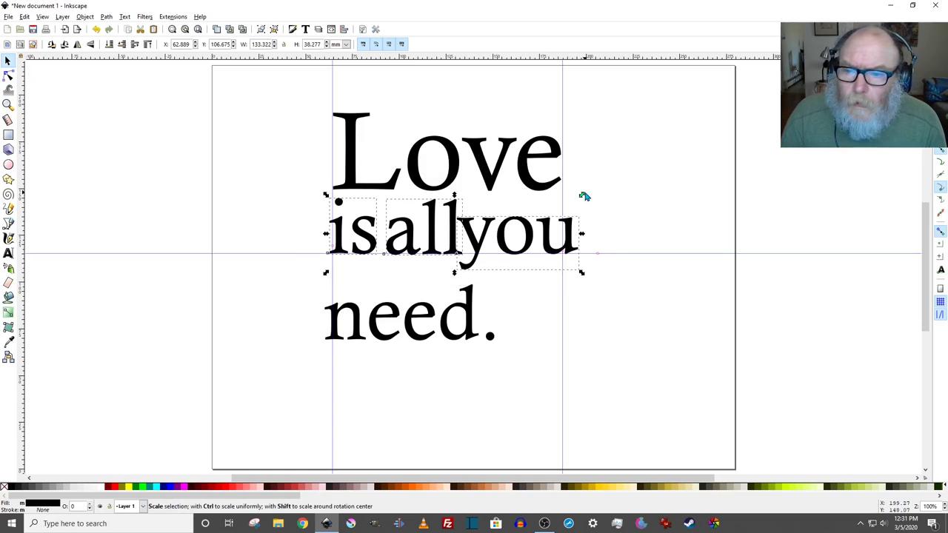
drag(583, 197, 559, 212)
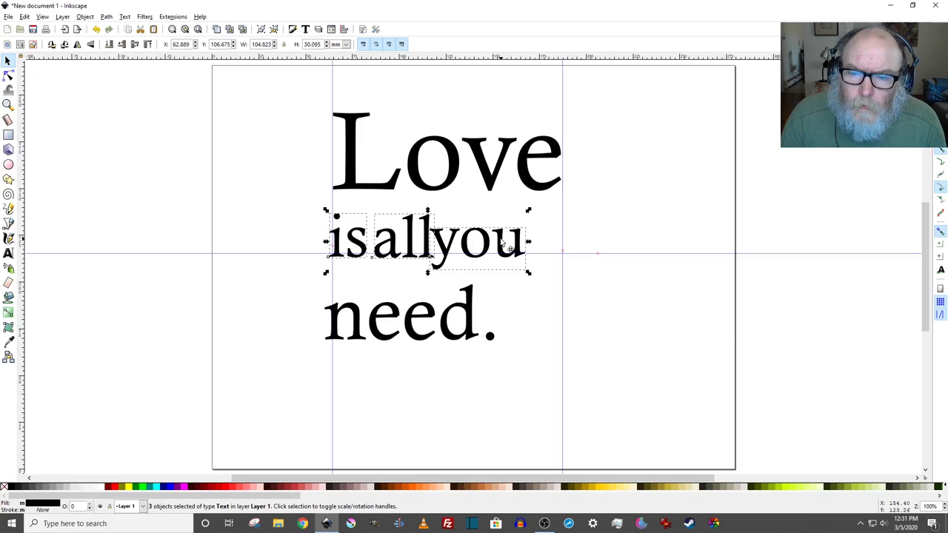
drag(503, 243, 524, 238)
Spread the words 'is', 'all' and 'you' apart with wider gaps
click(597, 222)
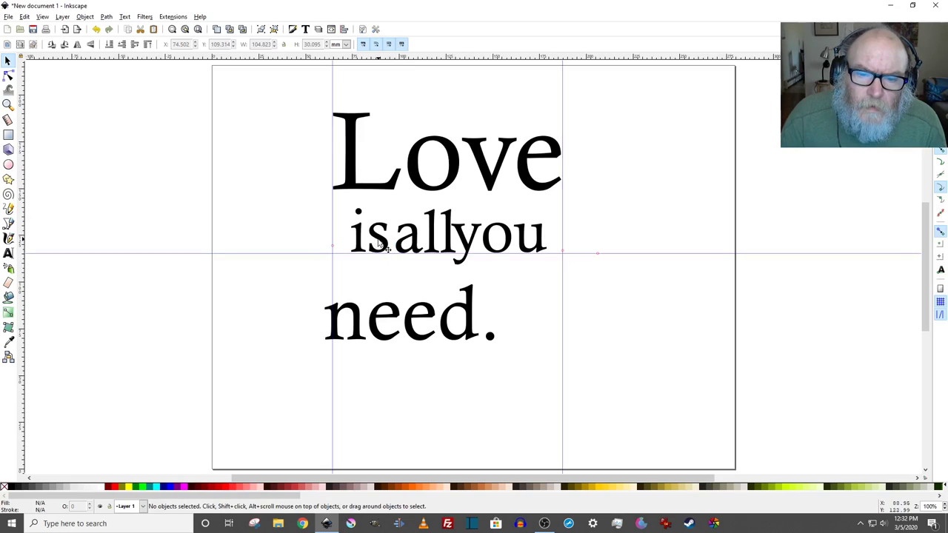
mouse_move(376, 245)
mouse_down()
mouse_move(359, 244)
mouse_move(402, 247)
mouse_move(394, 251)
mouse_up()
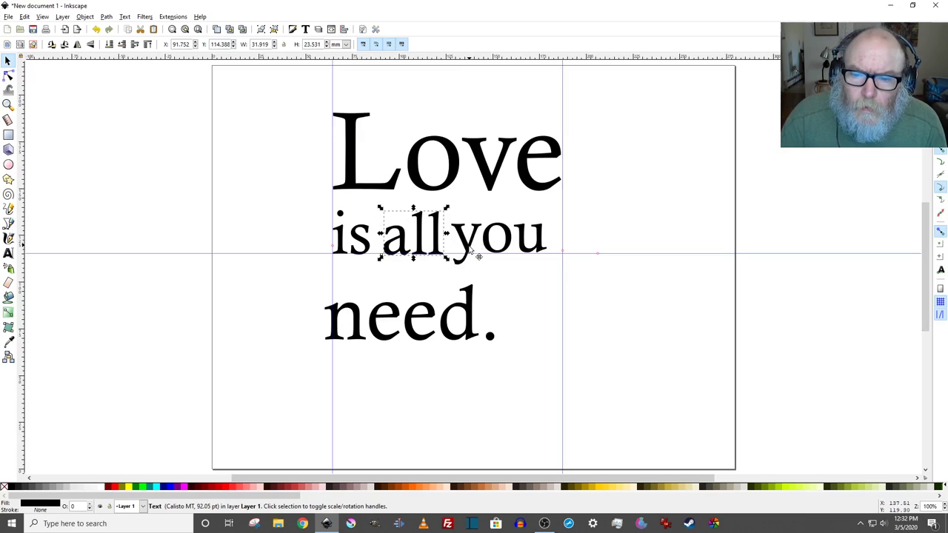
drag(469, 250, 472, 257)
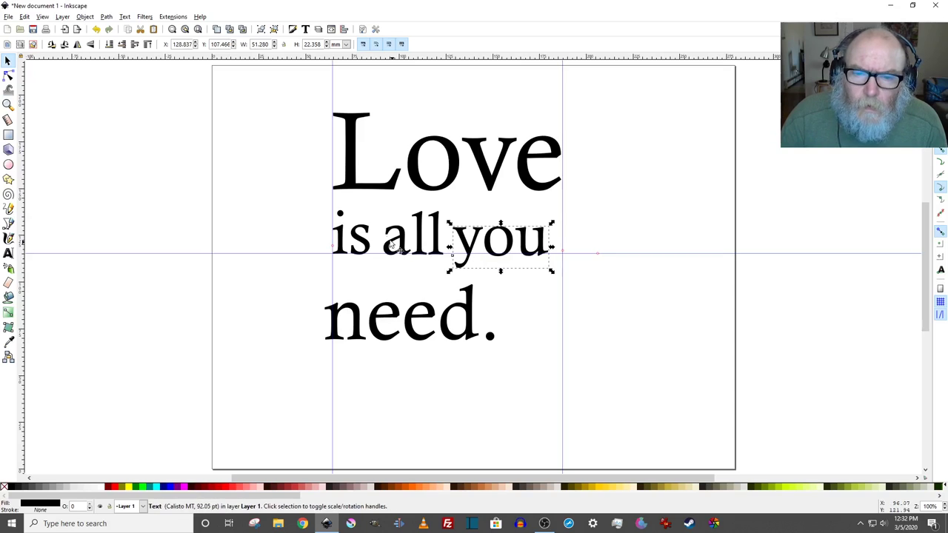
Enlarge the 'is all you' line to about 125.7 mm wide and nudge it up two steps
drag(315, 196, 634, 297)
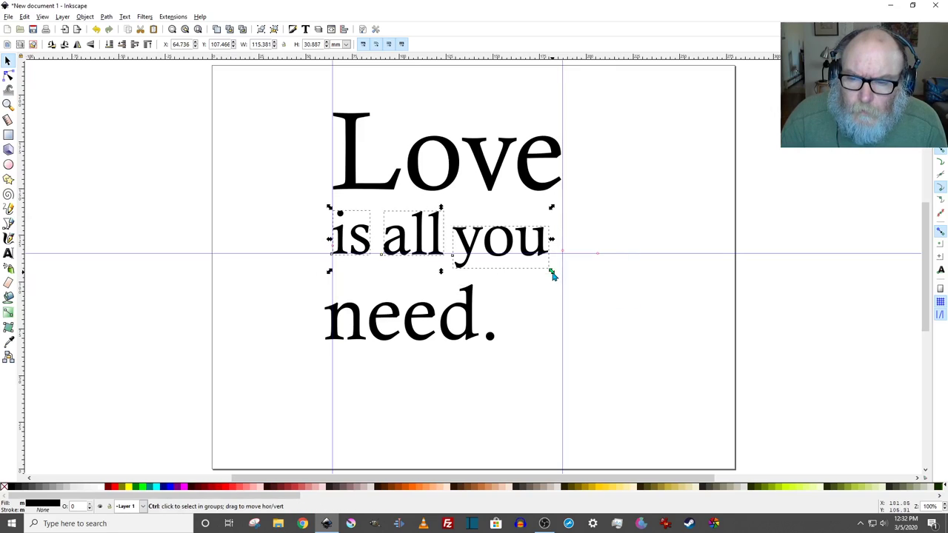
drag(553, 275, 572, 286)
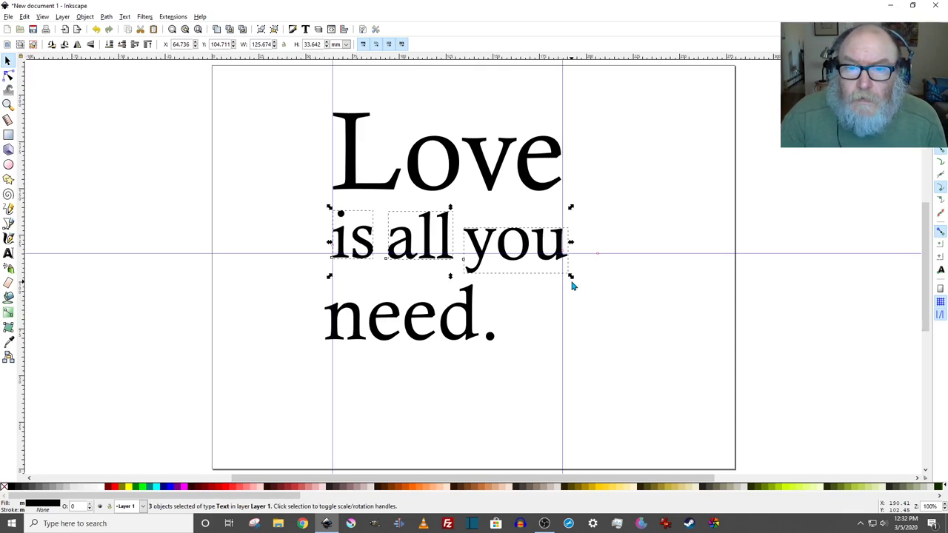
key(Up)
key(Up)
key(Up)
key(Up)
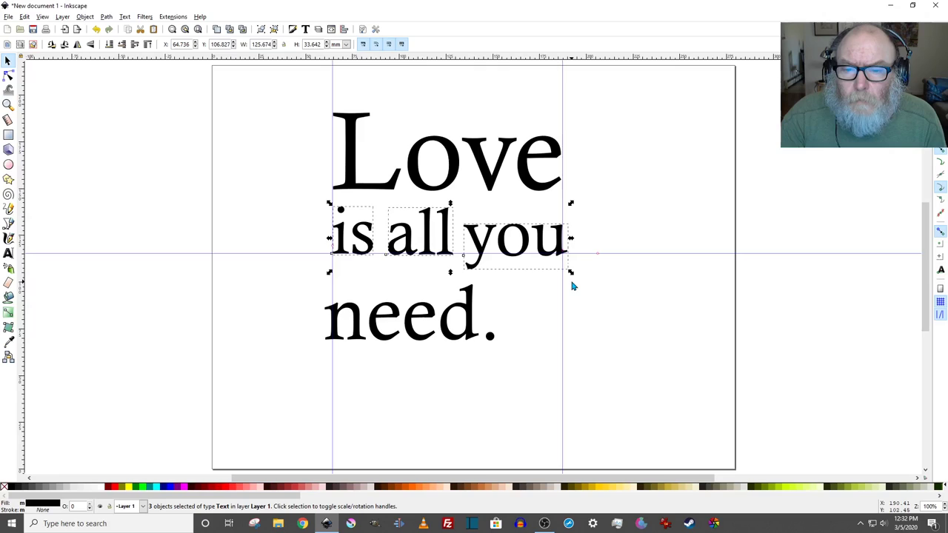
key(Up)
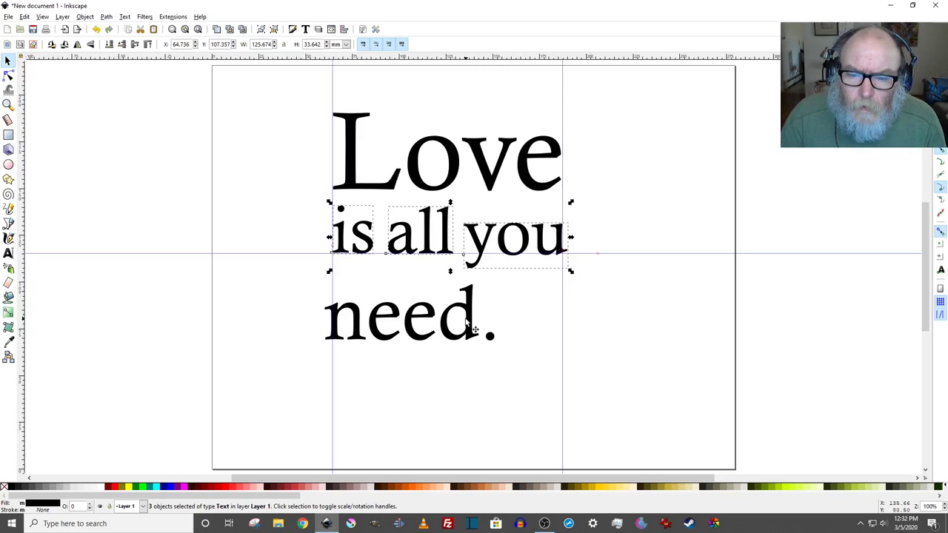
Enlarge 'need.' to about 151% and nudge it up closer under 'is all you'
drag(475, 326, 487, 333)
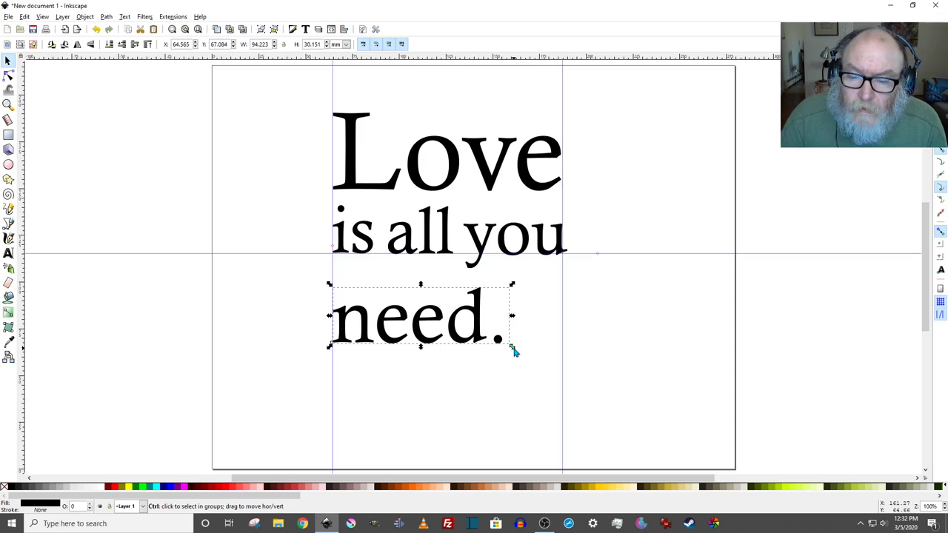
drag(513, 349, 601, 391)
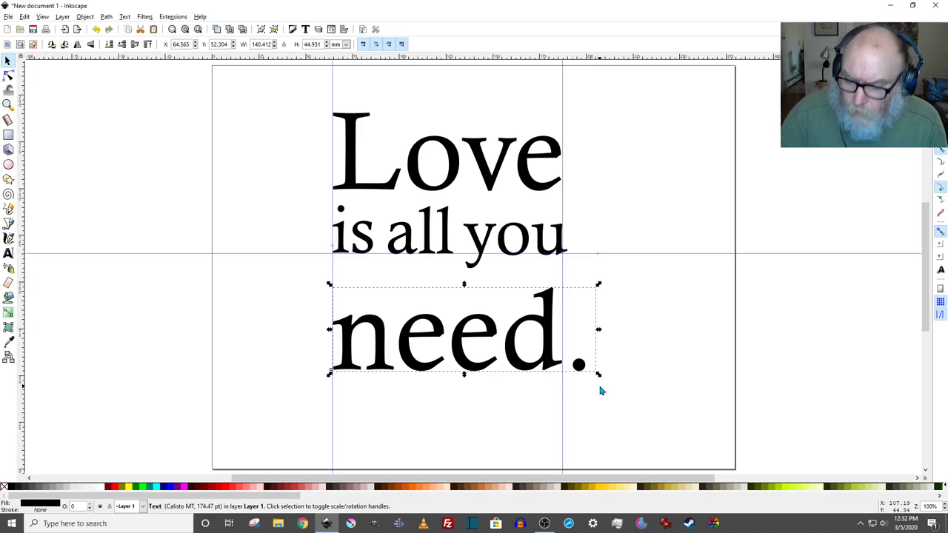
key(Up)
key(Up)
key(Up)
key(Up)
key(Up)
key(Up)
key(Up)
key(Up)
key(Up)
key(Up)
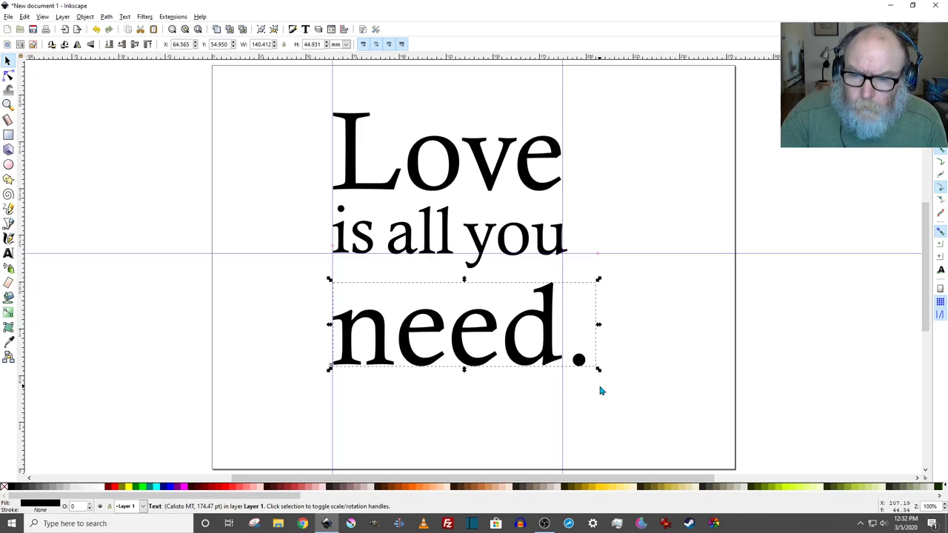
key(Up)
key(Up)
key(Up)
key(Up)
key(Up)
key(Up)
key(Up)
key(Up)
key(Up)
key(Up)
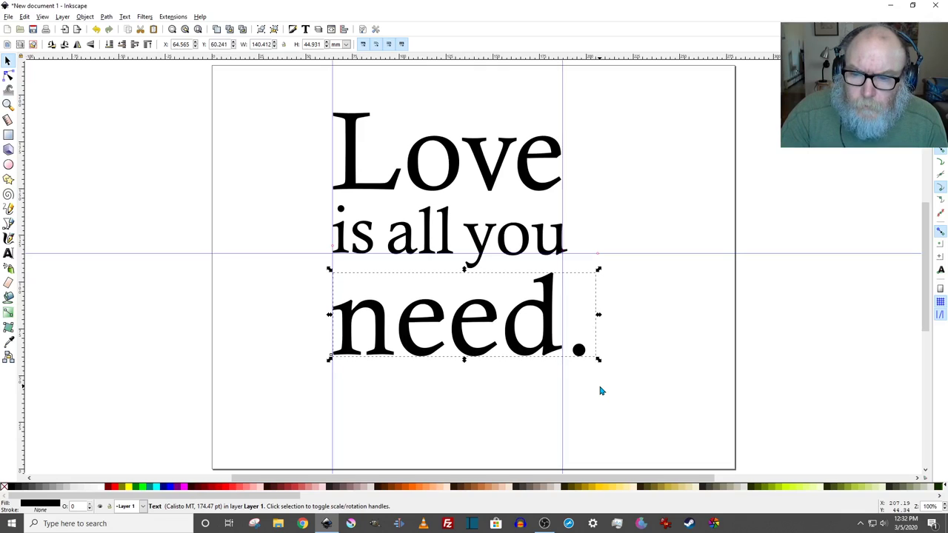
key(Up)
key(Up)
key(Up)
key(Up)
key(Up)
key(Up)
key(Up)
key(Up)
key(Up)
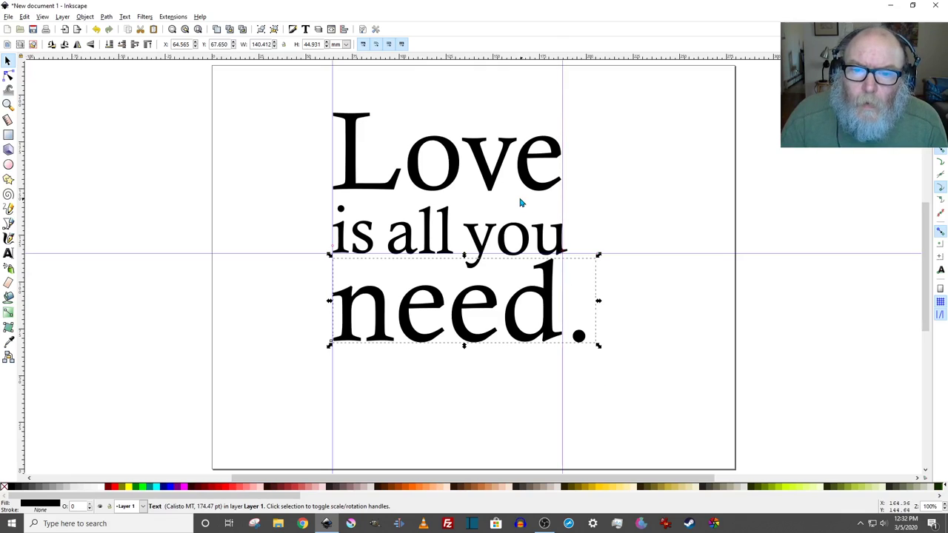
Nudge 'Love' down and shrink 'is all you' to about 122.8 mm, flush with the right guide
click(486, 175)
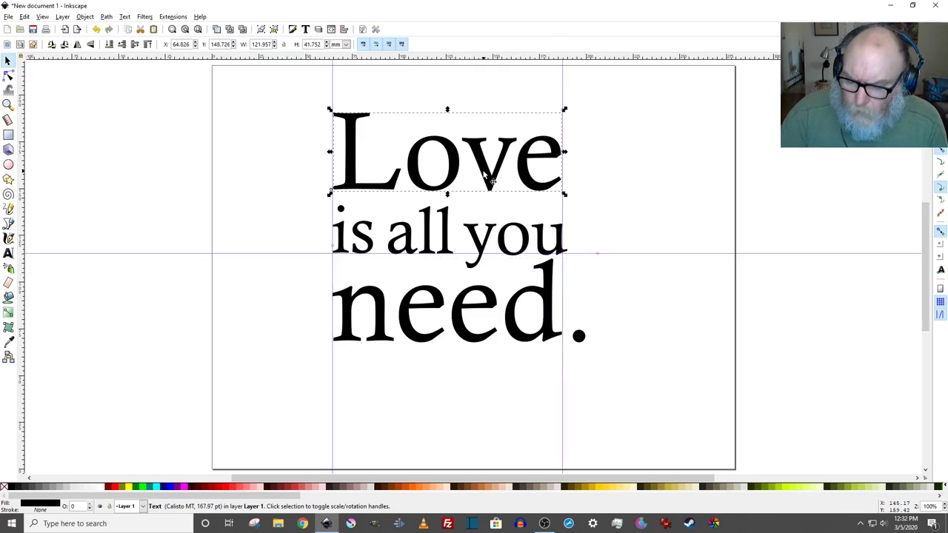
key(Down)
key(Down)
key(Down)
key(Down)
key(Down)
key(Down)
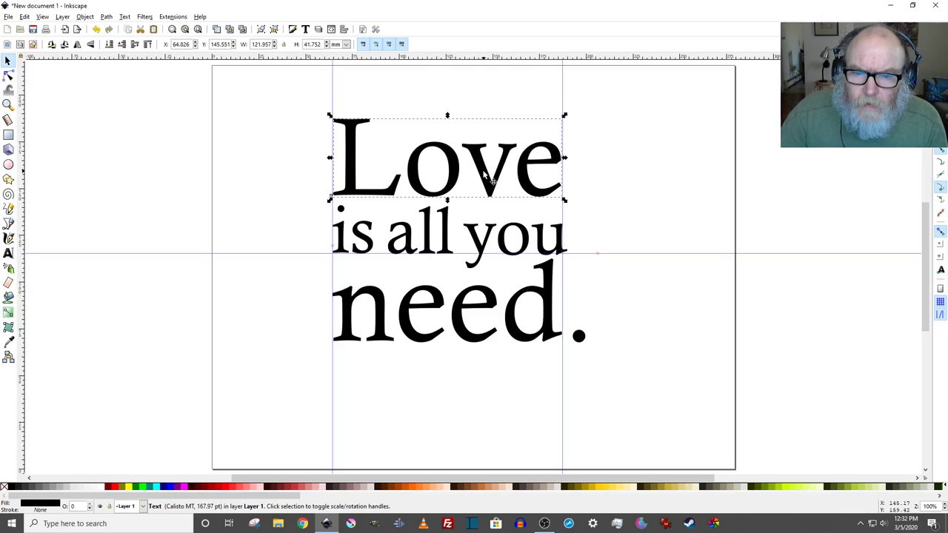
key(Escape)
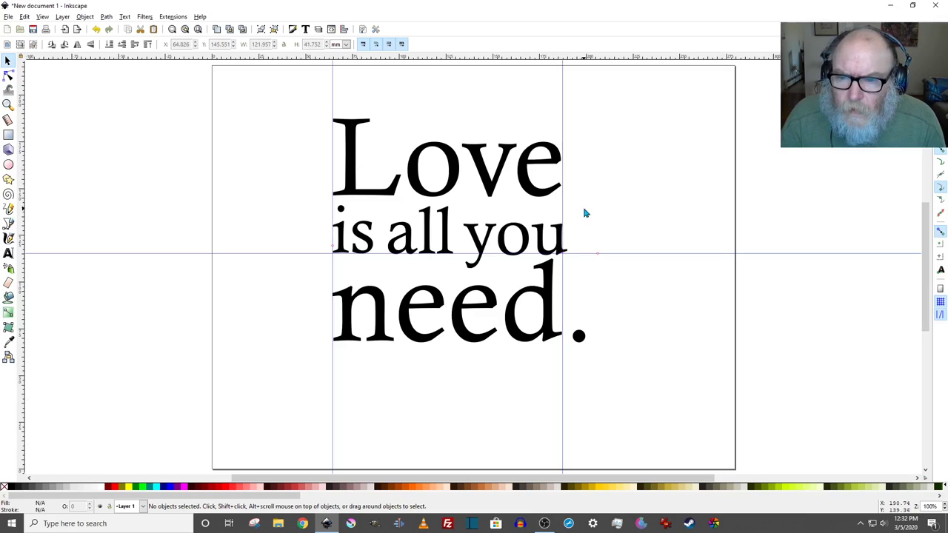
drag(599, 187, 298, 285)
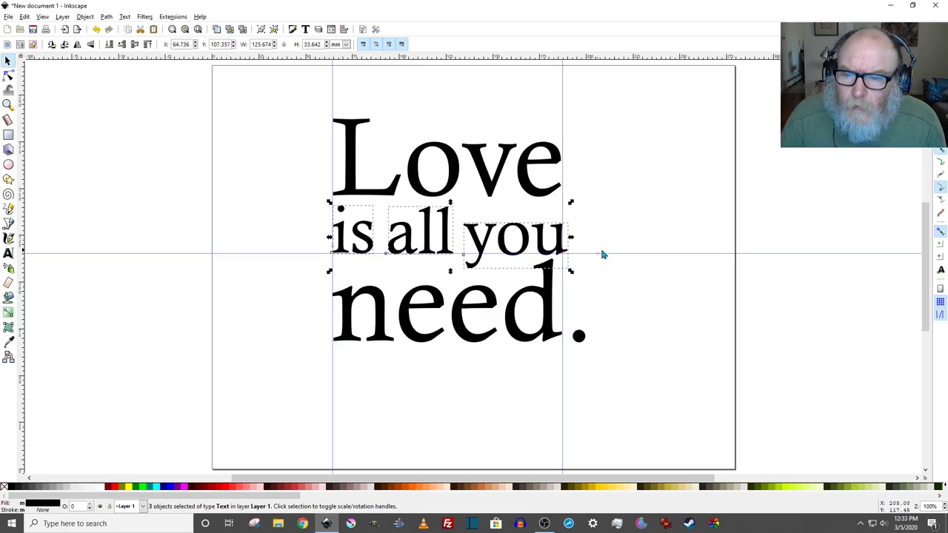
drag(571, 271, 567, 271)
click(621, 220)
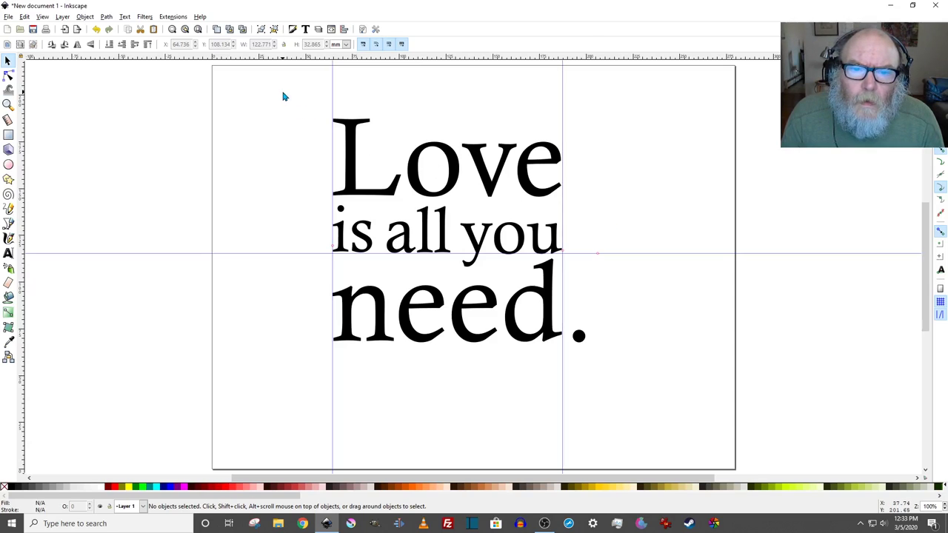
Draw a pale beige rectangle of about 280.2 × 217.4 mm over the page and send it to the bottom
click(8, 135)
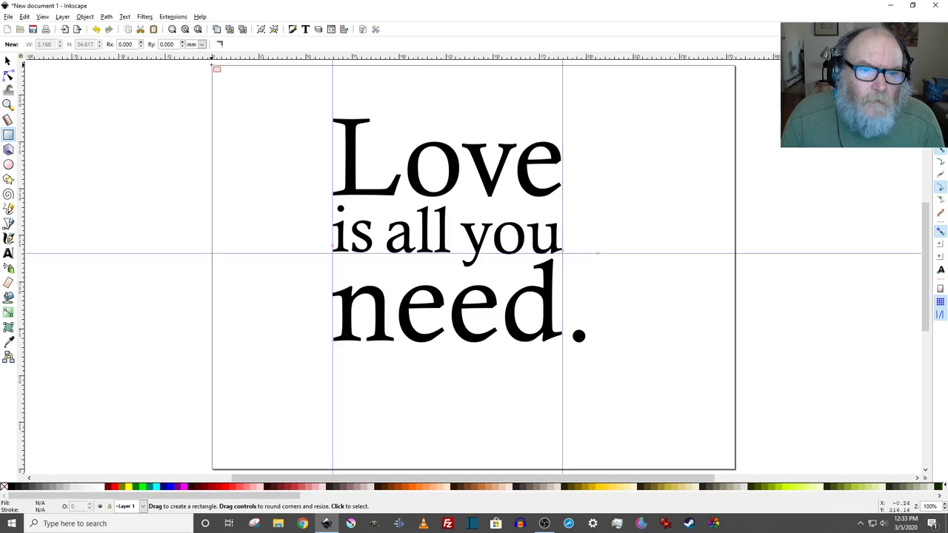
drag(212, 65, 736, 470)
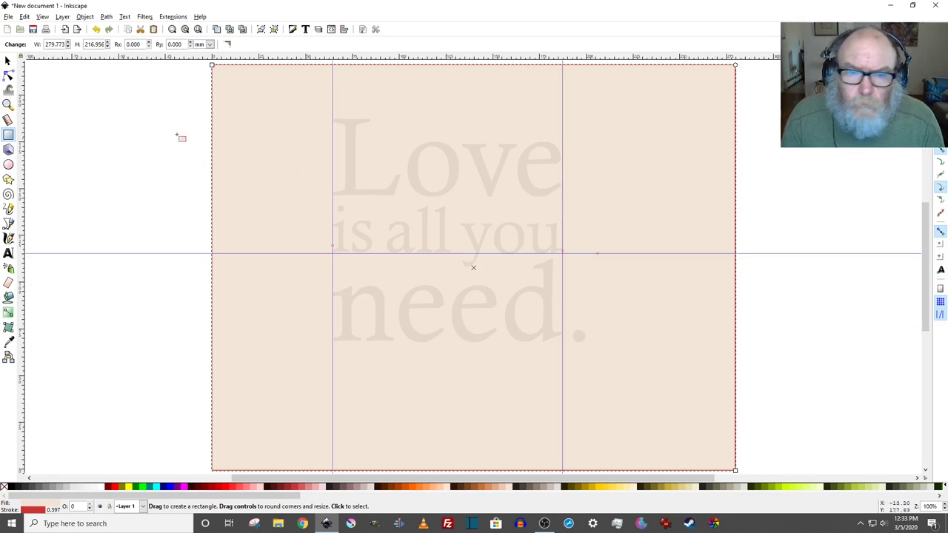
click(8, 62)
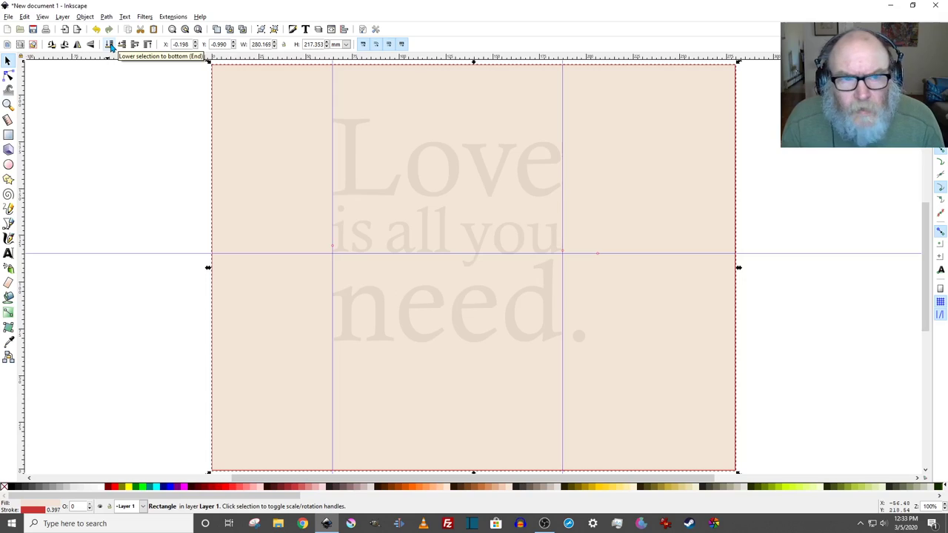
click(110, 44)
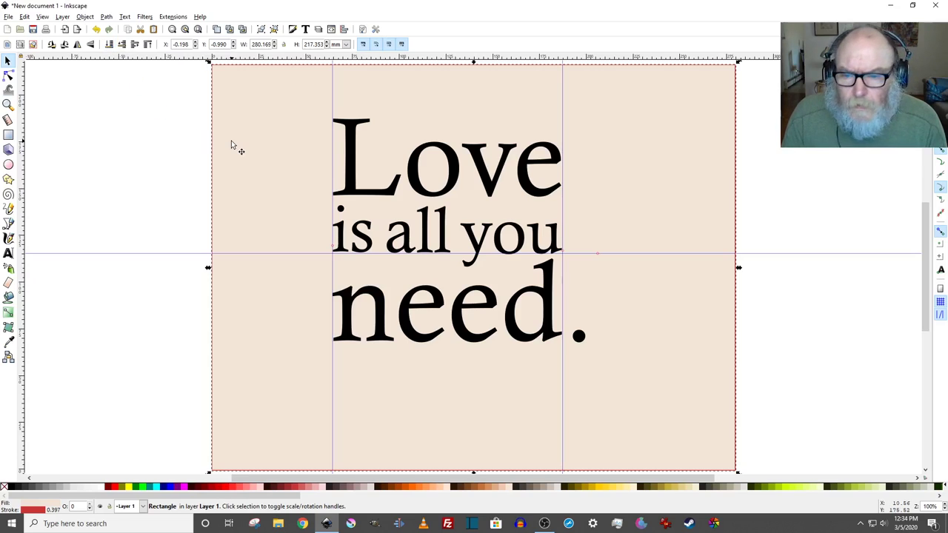
Fill all five text objects white and give them a red outline of width 0.5
drag(177, 101, 630, 377)
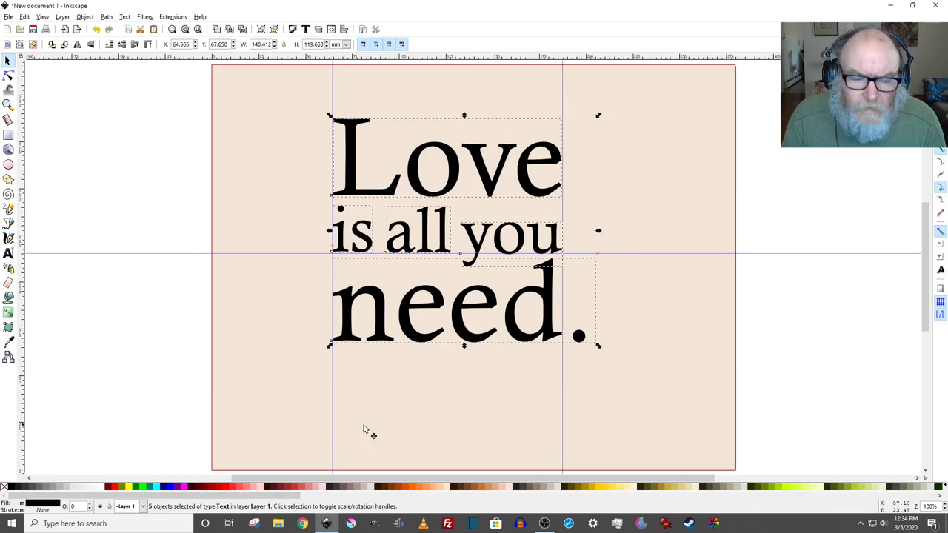
click(105, 489)
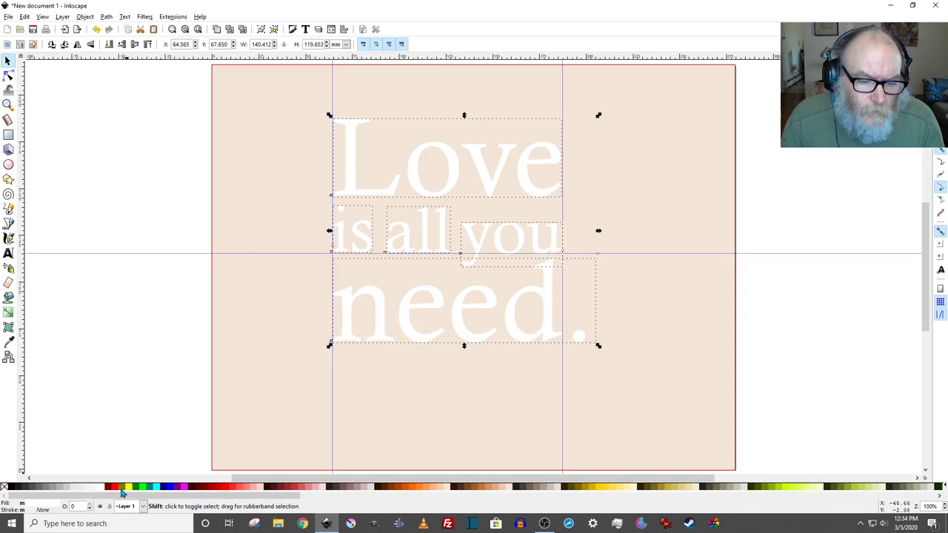
shift+click(211, 488)
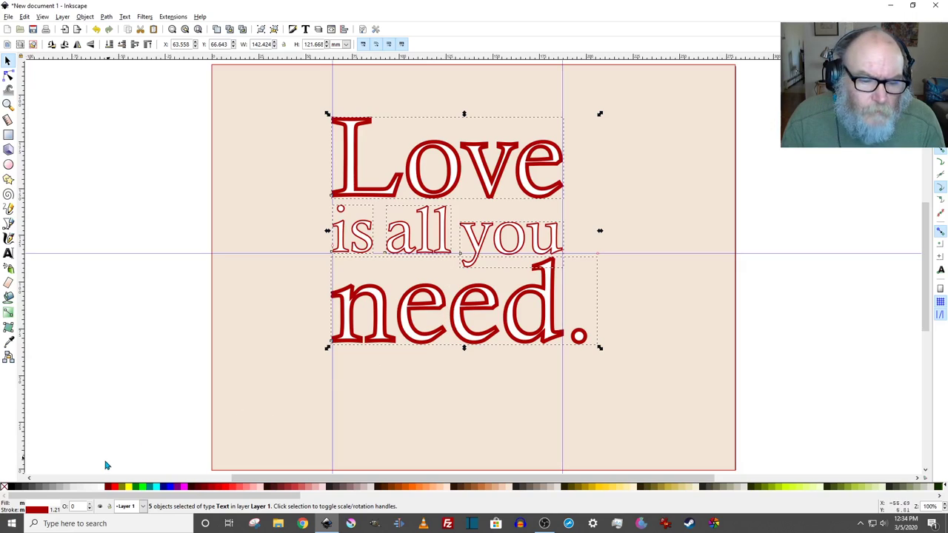
right_click(54, 513)
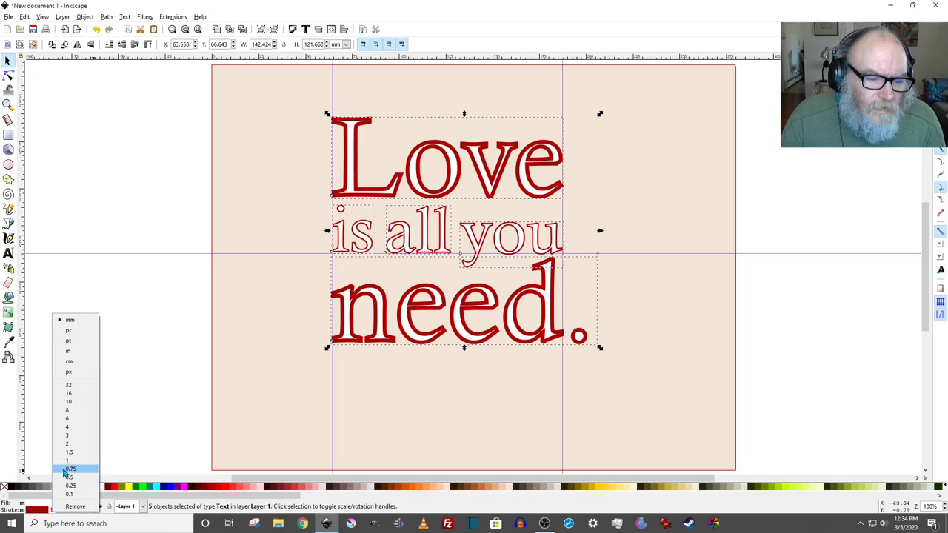
click(70, 478)
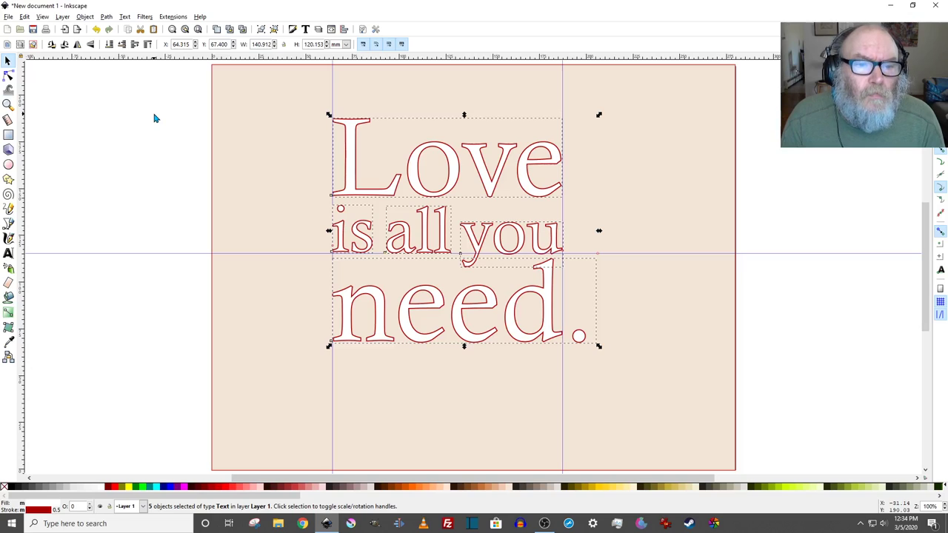
Group the five text objects with Object > Group and shift the group slightly down and right
click(83, 17)
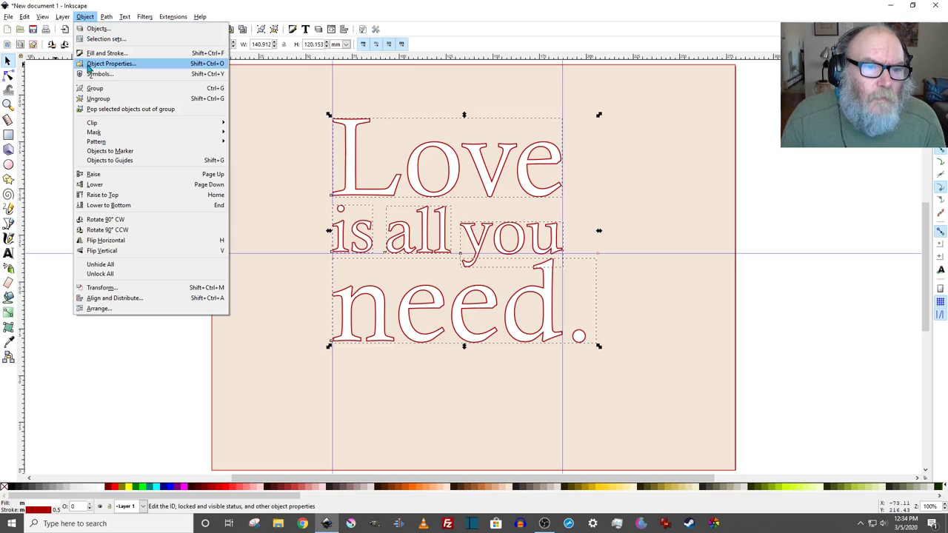
click(96, 89)
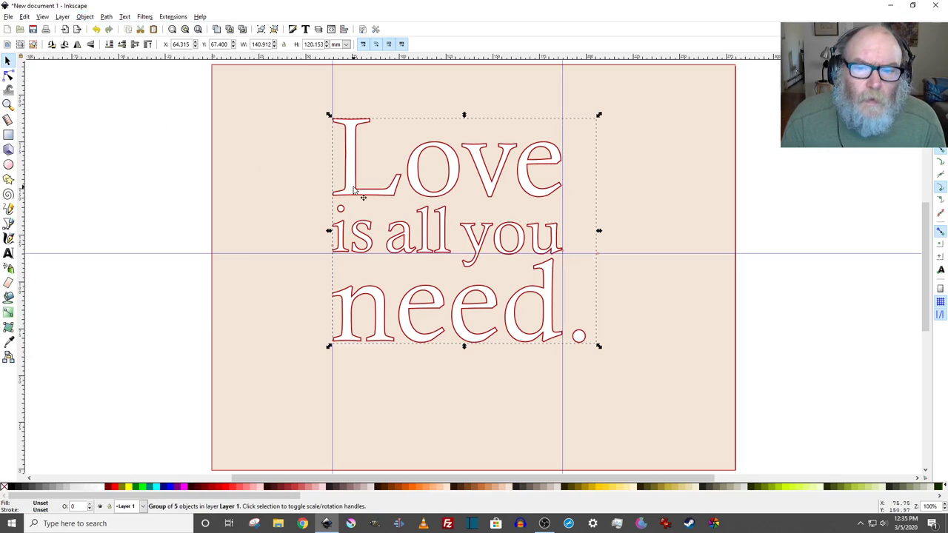
click(171, 173)
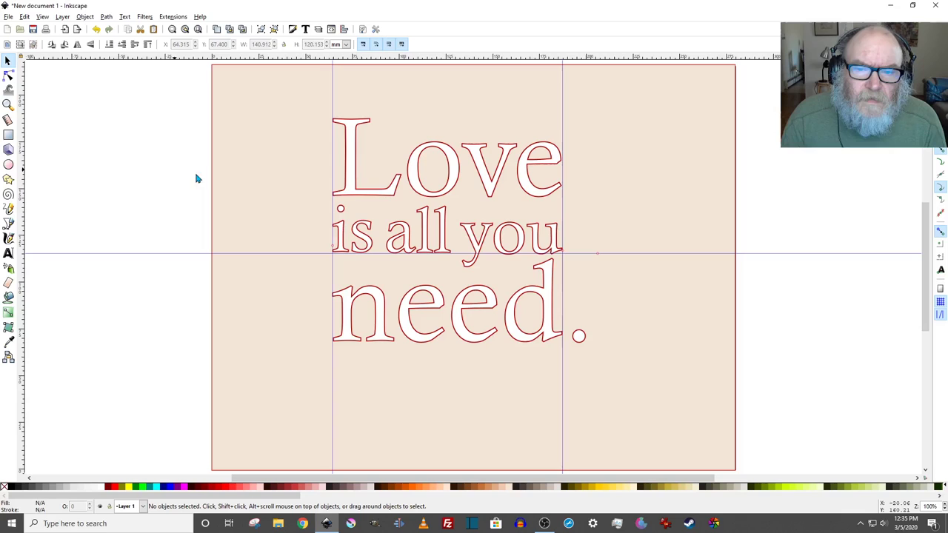
click(415, 180)
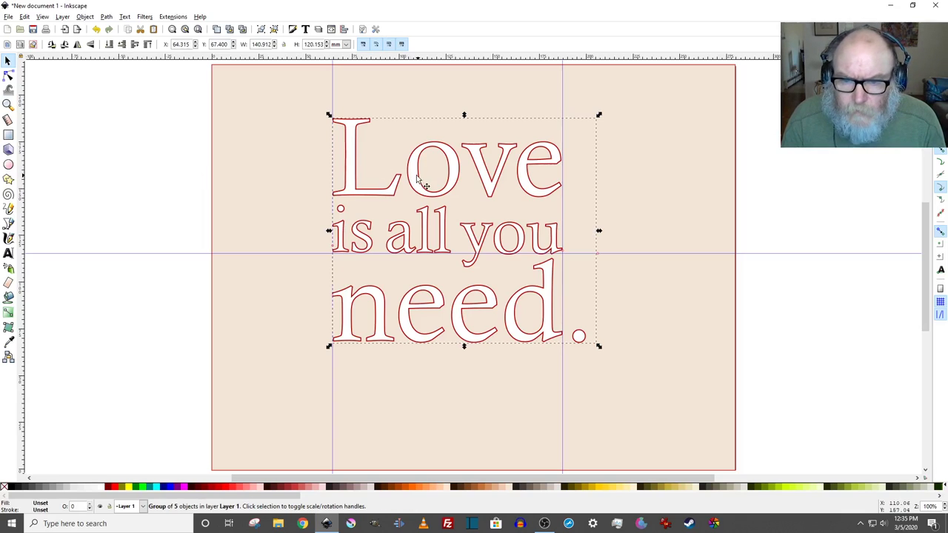
mouse_move(417, 180)
mouse_down()
mouse_move(211, 191)
mouse_move(338, 163)
mouse_move(434, 187)
mouse_up()
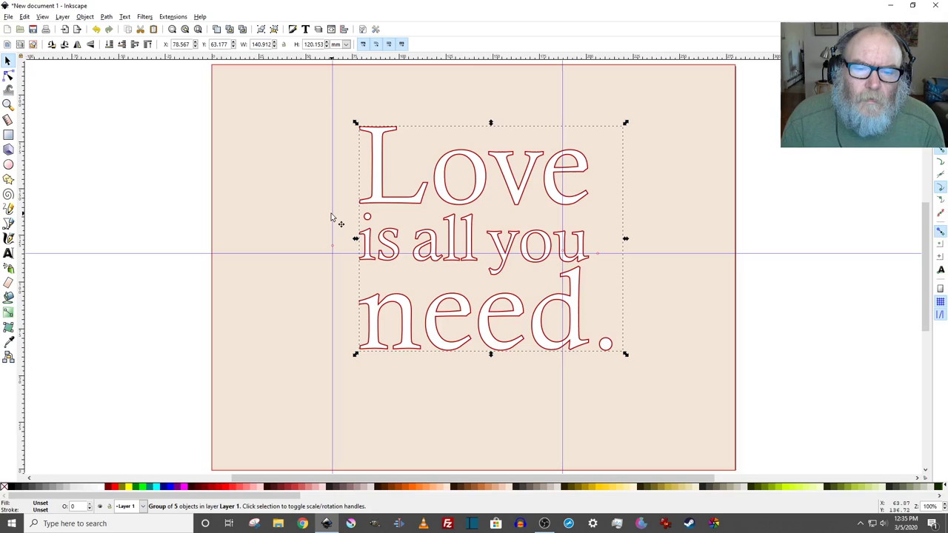
Realign the left, right and horizontal guides to the text group's edges
drag(332, 218, 358, 216)
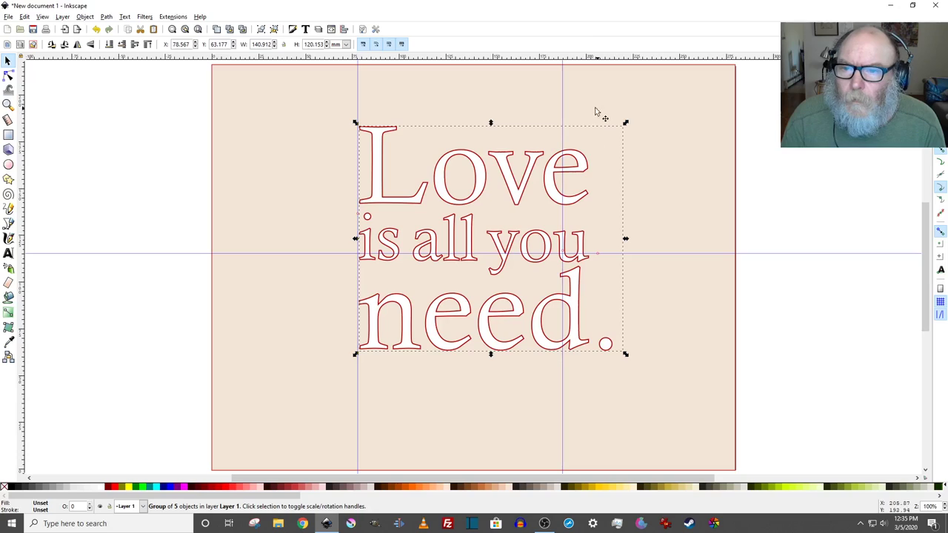
drag(563, 120, 588, 127)
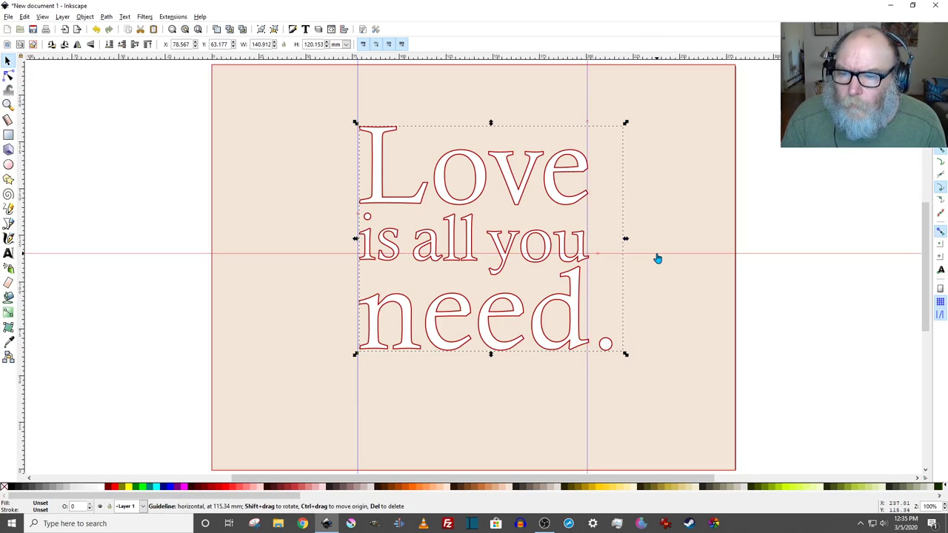
drag(659, 260, 661, 266)
click(810, 203)
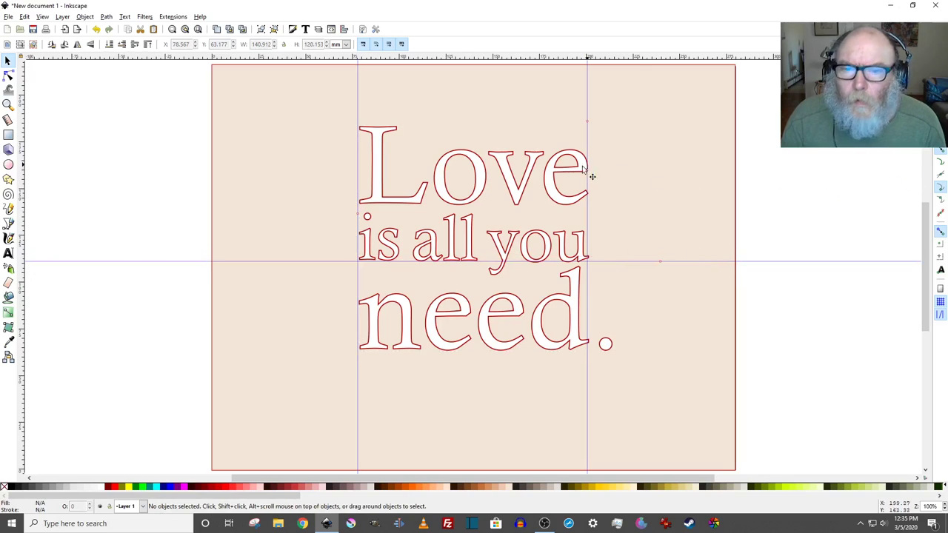
click(367, 170)
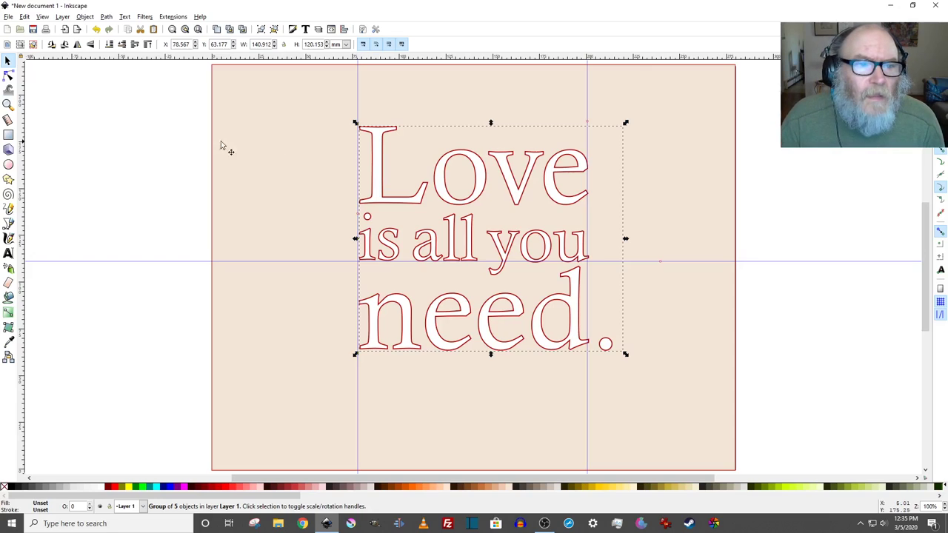
Duplicate the text group, move the copy left, fill it 60% gray and remove its outline
click(24, 17)
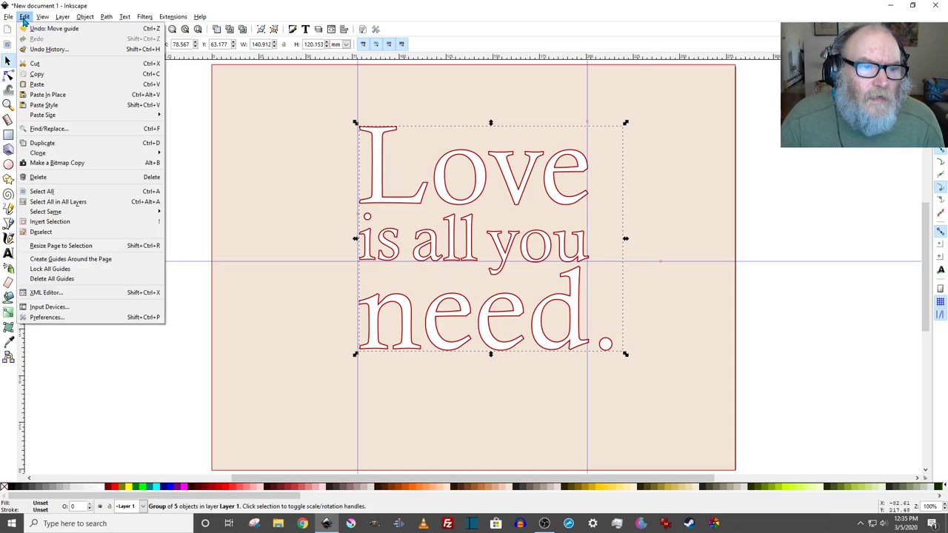
click(67, 143)
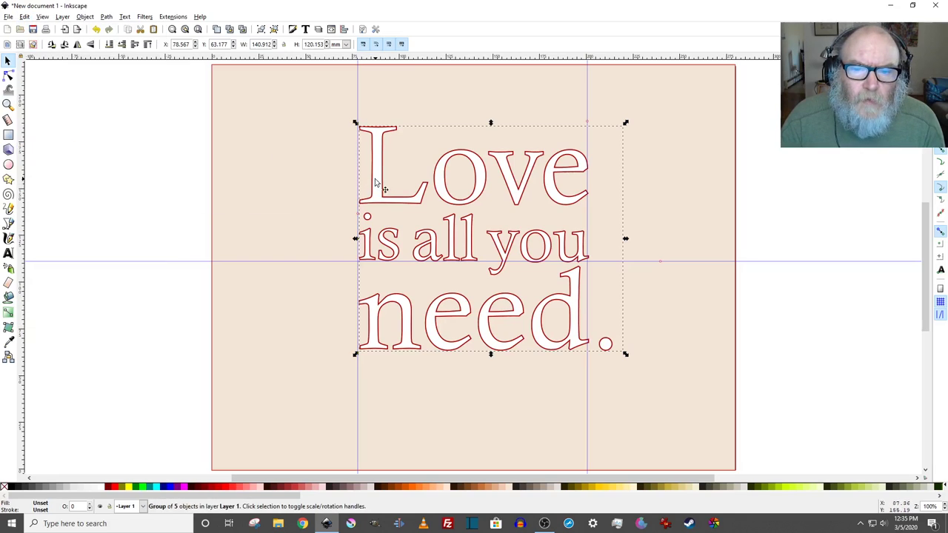
drag(374, 184, 179, 208)
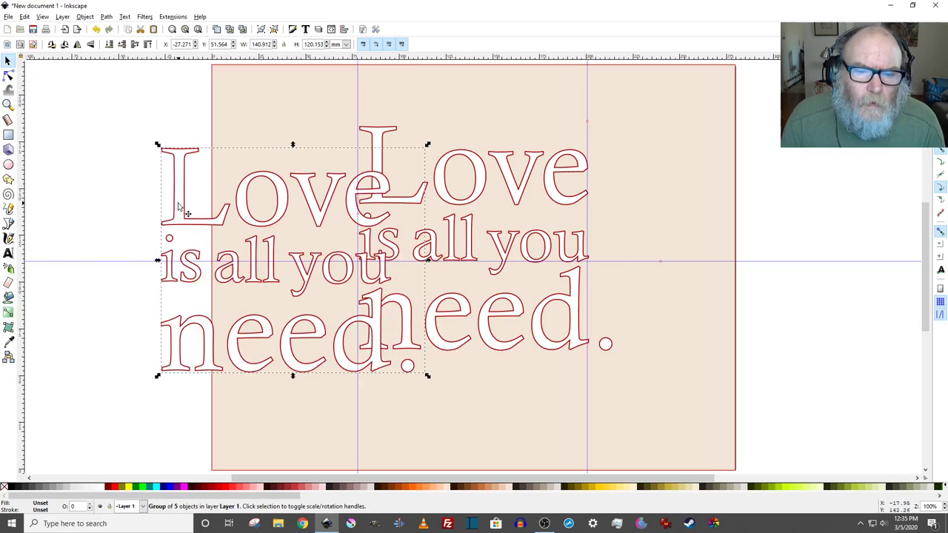
click(39, 489)
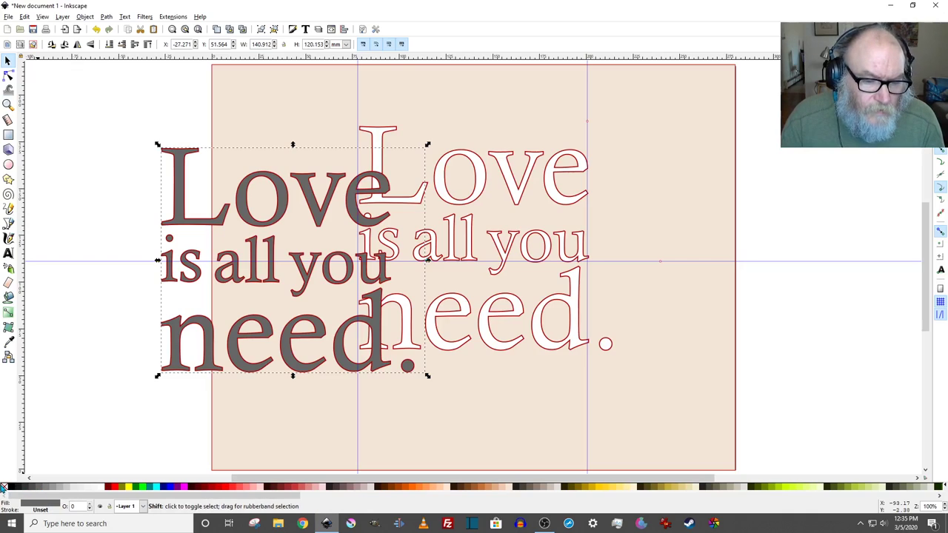
shift+click(4, 488)
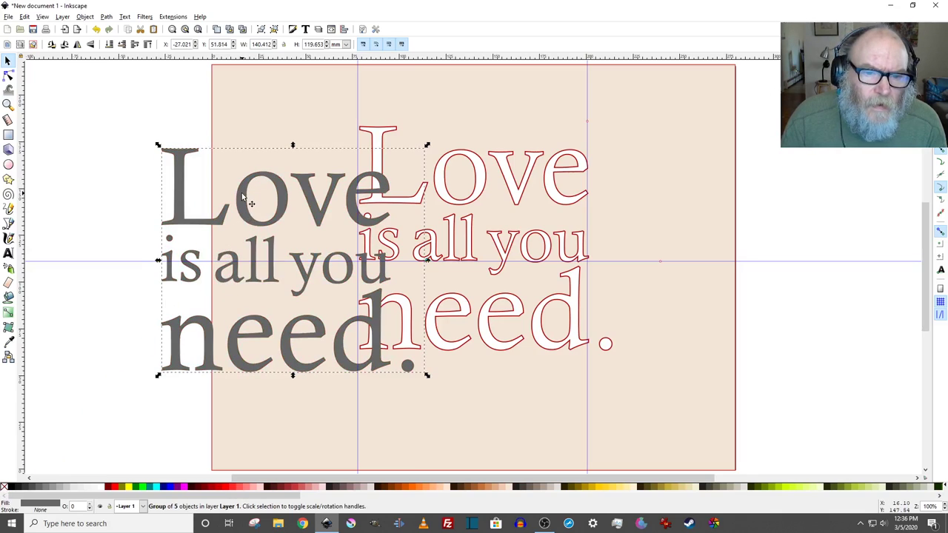
Move the gray copy back onto the lettering and lower it one step beneath the white text
drag(241, 194, 441, 179)
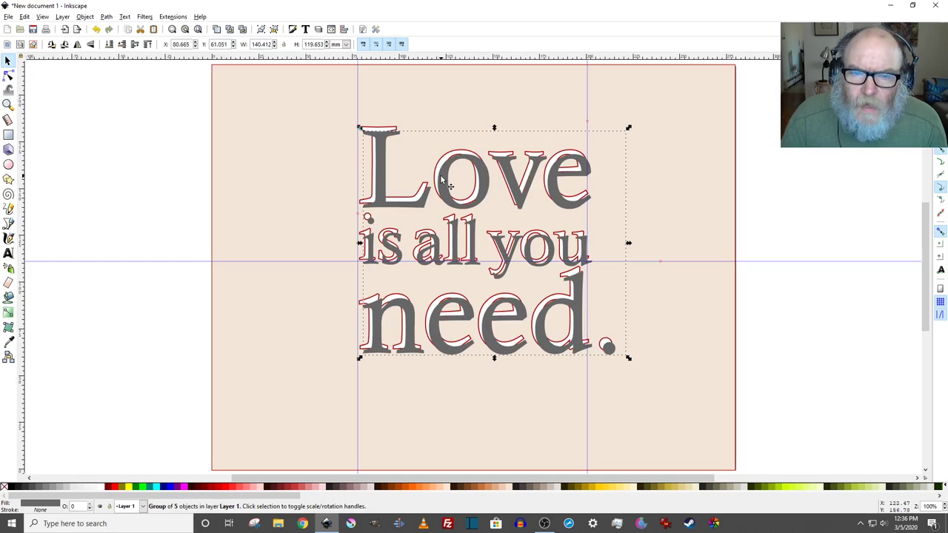
click(123, 45)
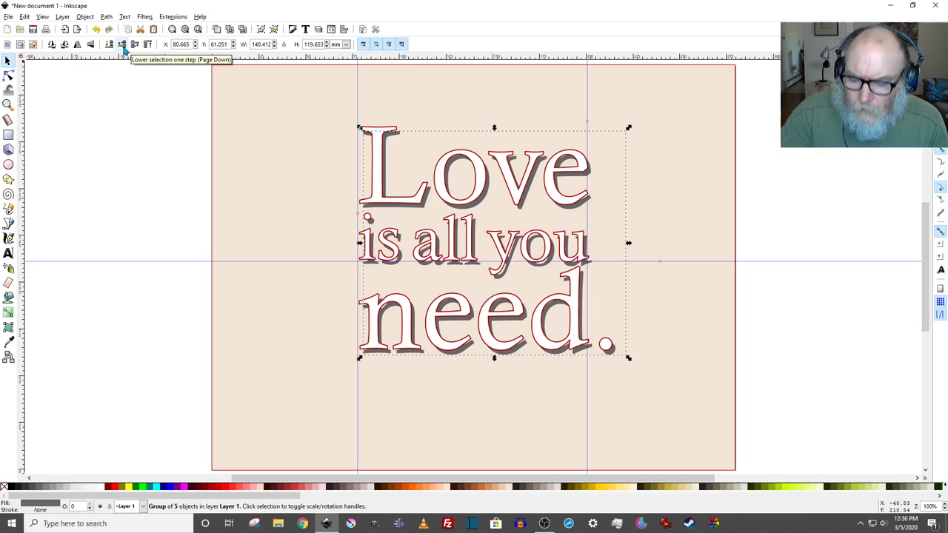
key(Up)
key(Left)
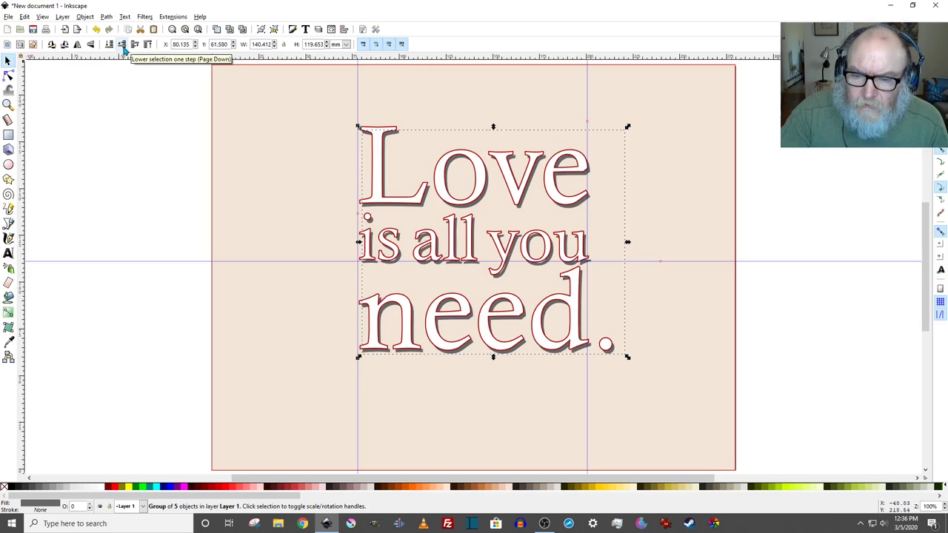
key(Up)
key(Right)
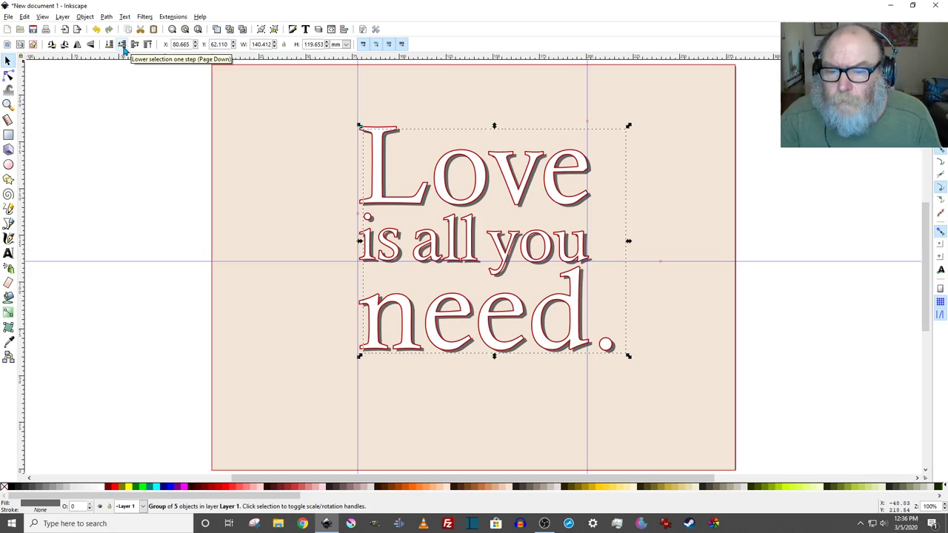
Nudge the gray shadow with arrow keys until it sits slightly down and right of the lettering
key(Left)
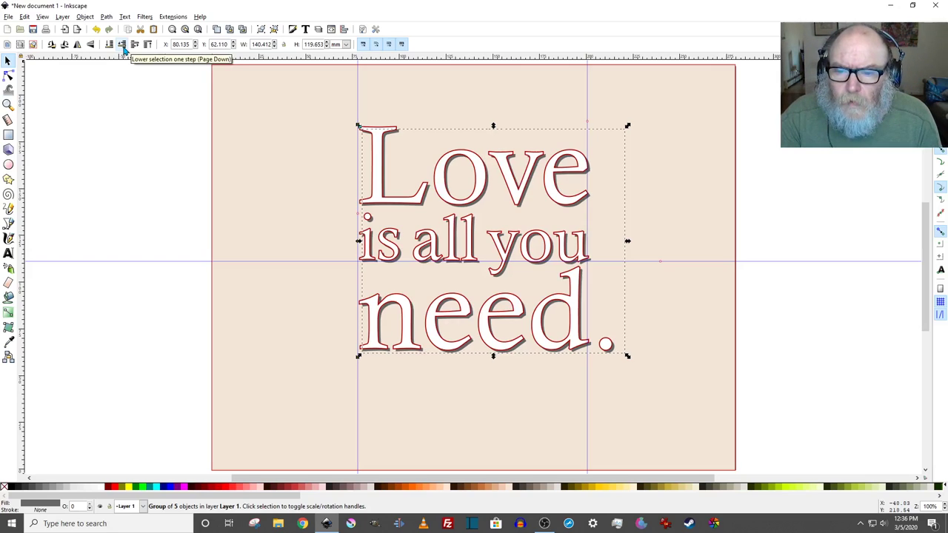
key(Down)
key(Down)
key(Right)
key(Right)
key(Right)
key(Right)
key(Right)
key(Down)
key(Down)
key(Down)
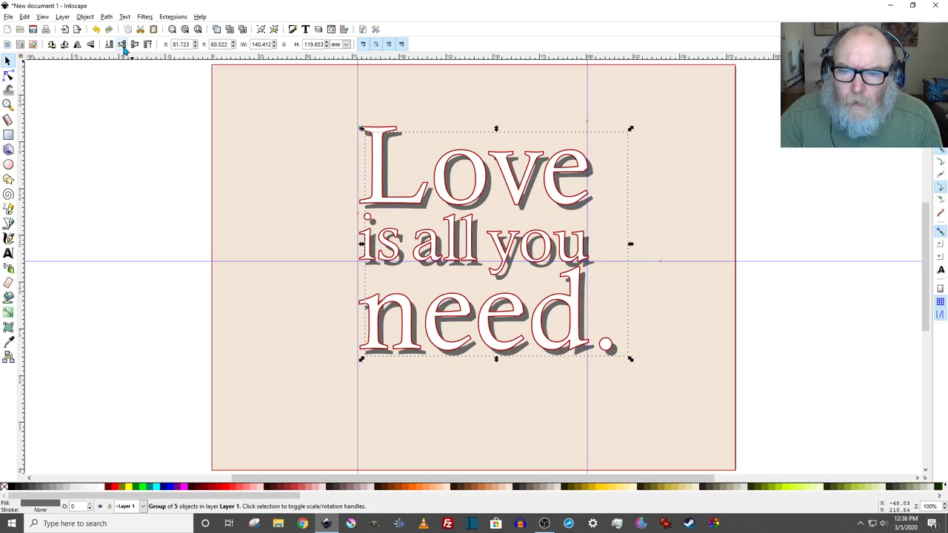
key(Right)
key(Down)
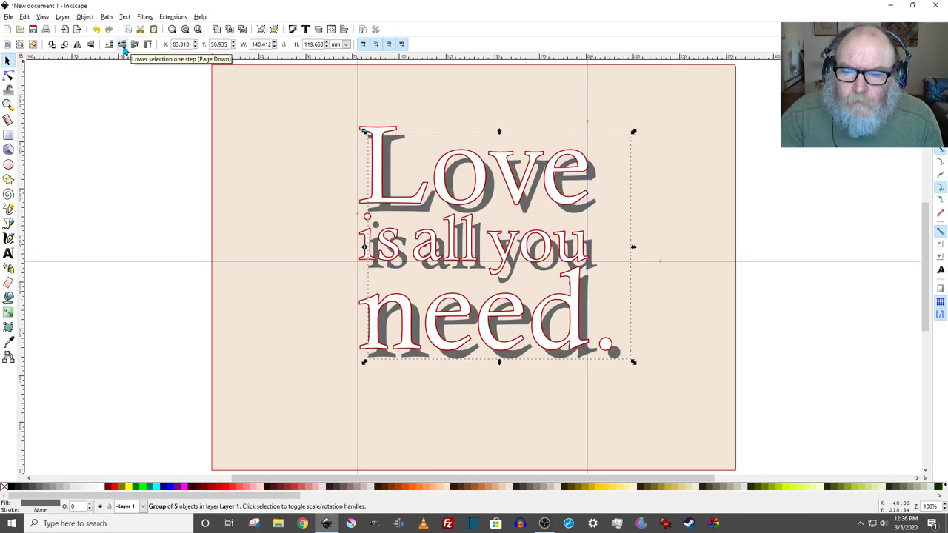
key(Right)
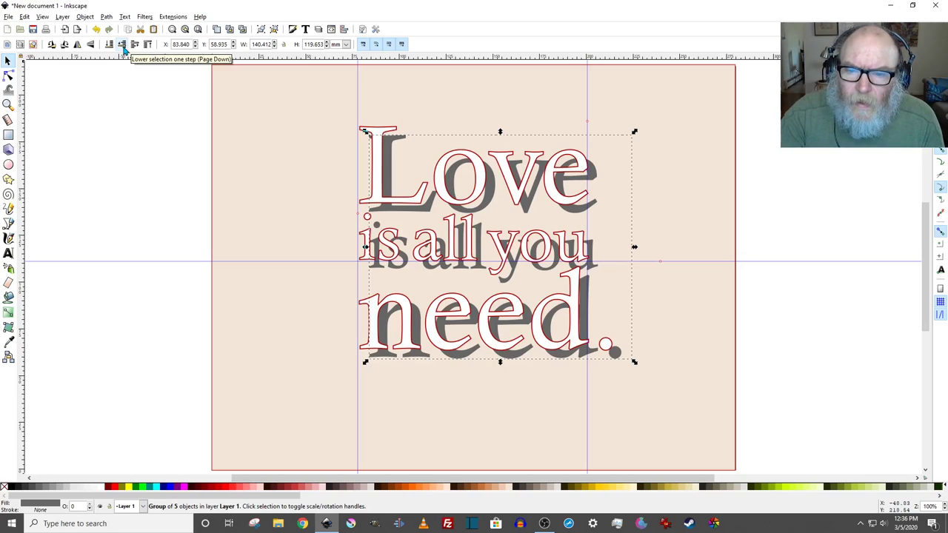
key(Up)
key(Up)
key(Up)
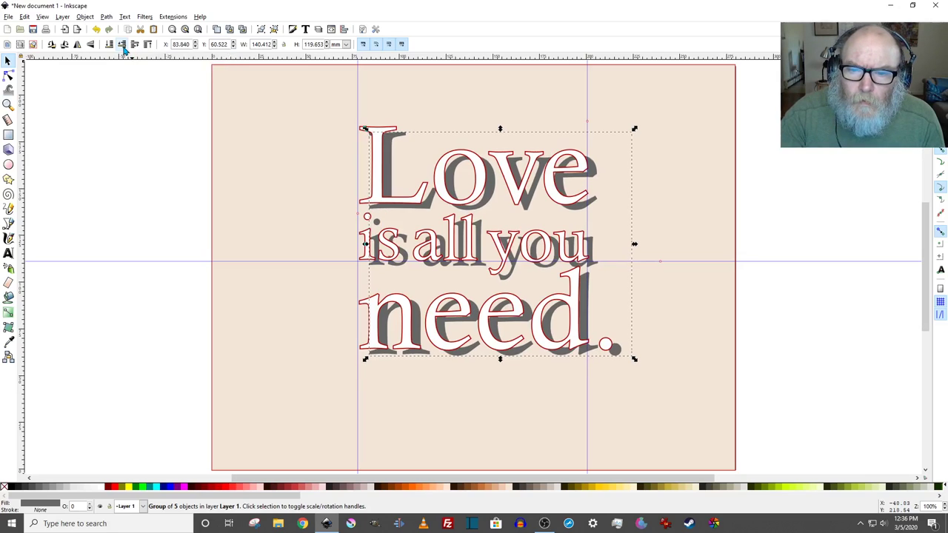
key(Left)
key(Left)
key(Left)
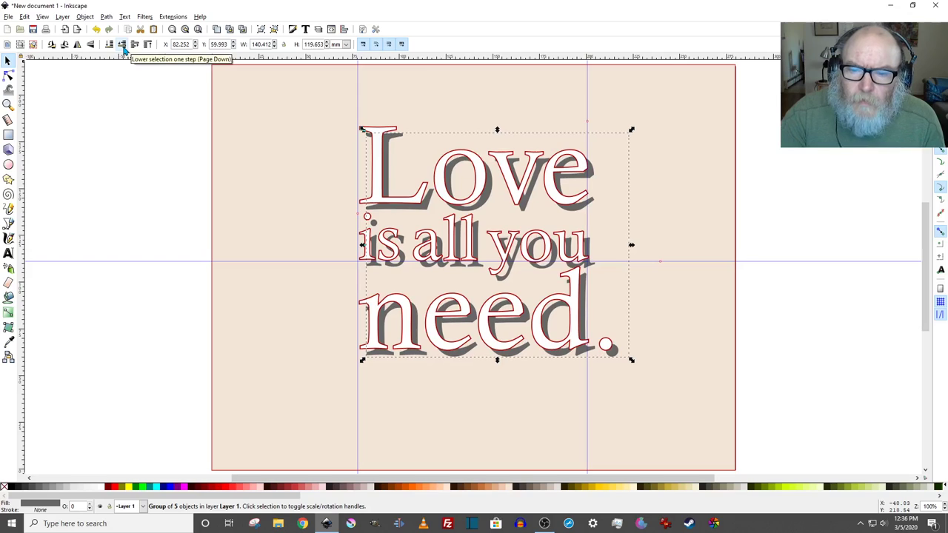
key(Left)
key(Left)
key(Up)
key(Right)
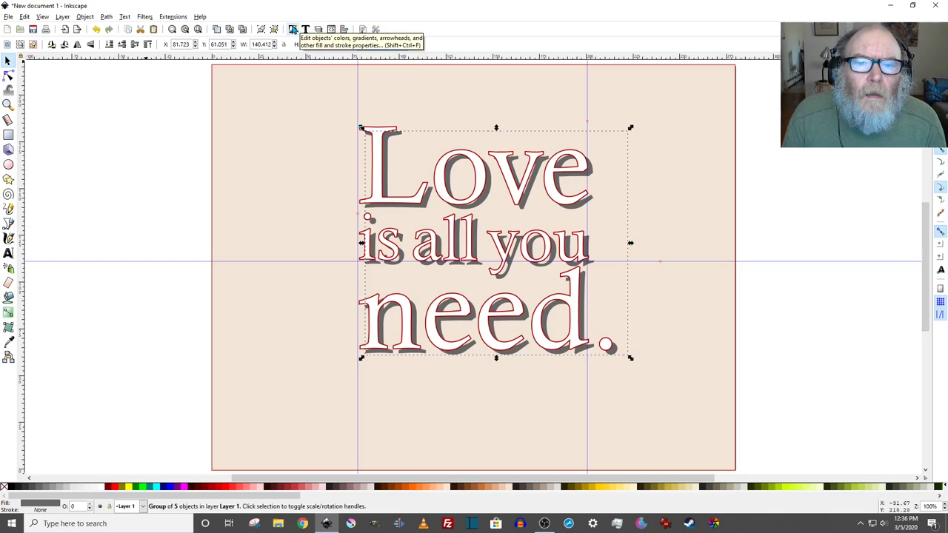
Give the shadow a 1.0 blur and about 67% opacity in Fill and Stroke
click(293, 29)
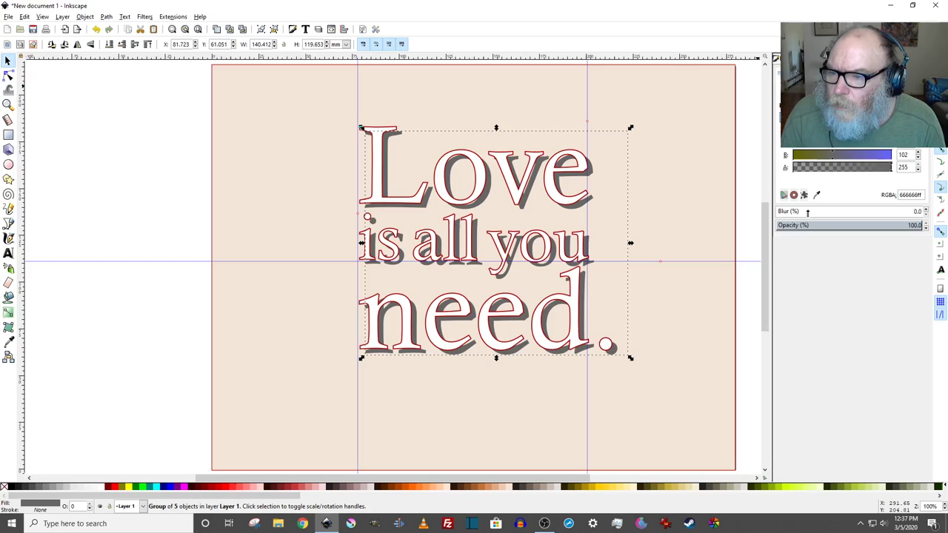
click(927, 209)
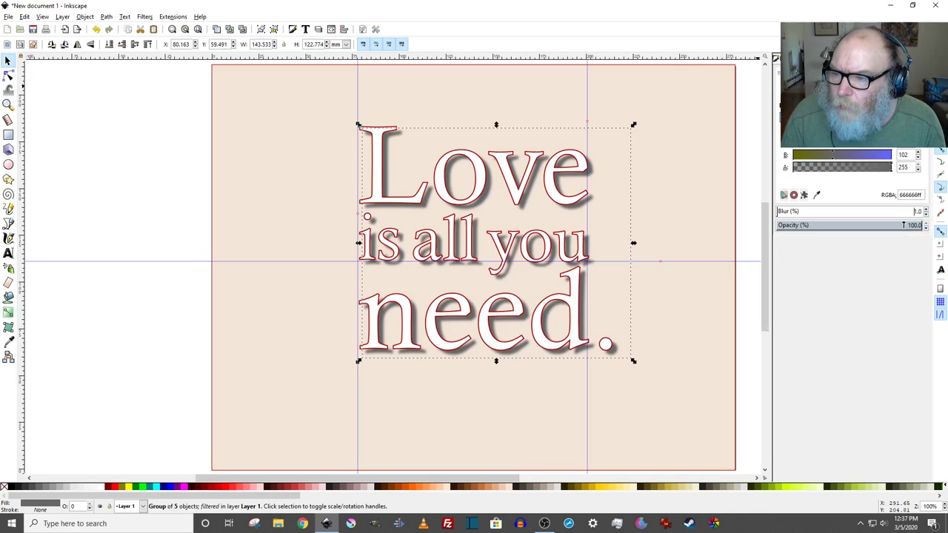
click(894, 224)
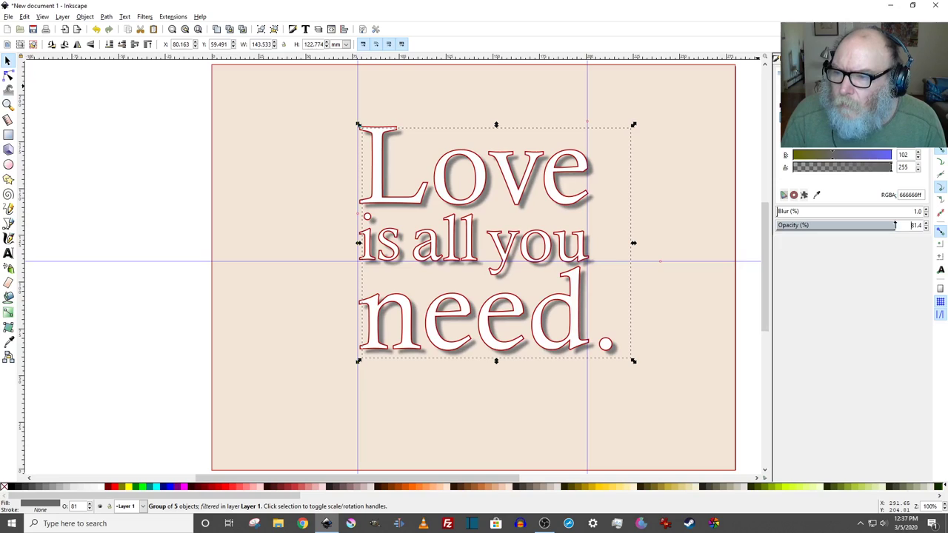
drag(895, 224, 873, 225)
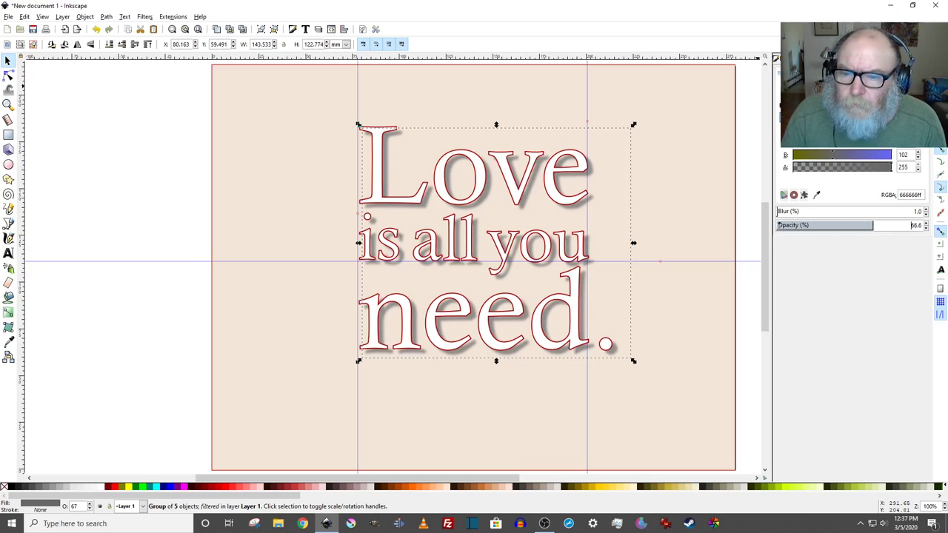
click(162, 229)
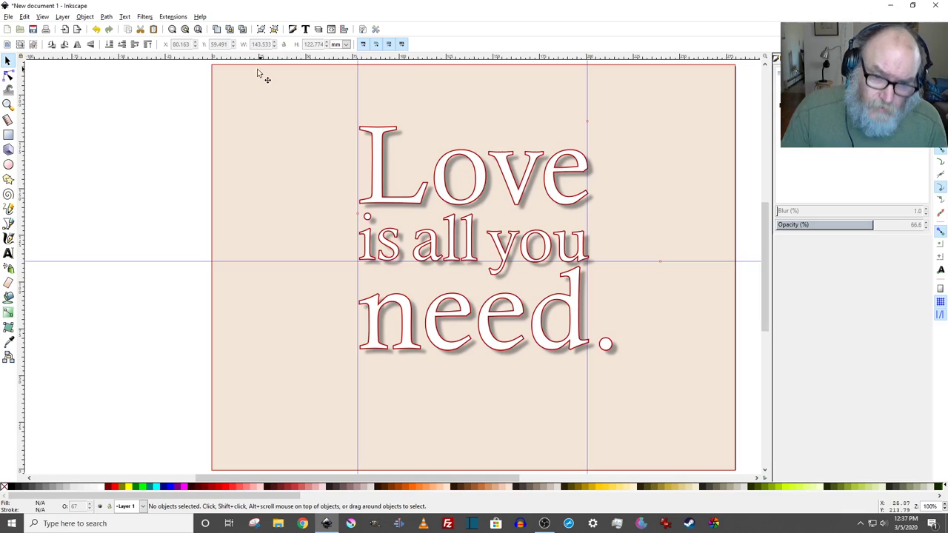
Scale the lettering and shadow together to about 203.9 × 174.0 mm and move them down
drag(185, 87, 664, 389)
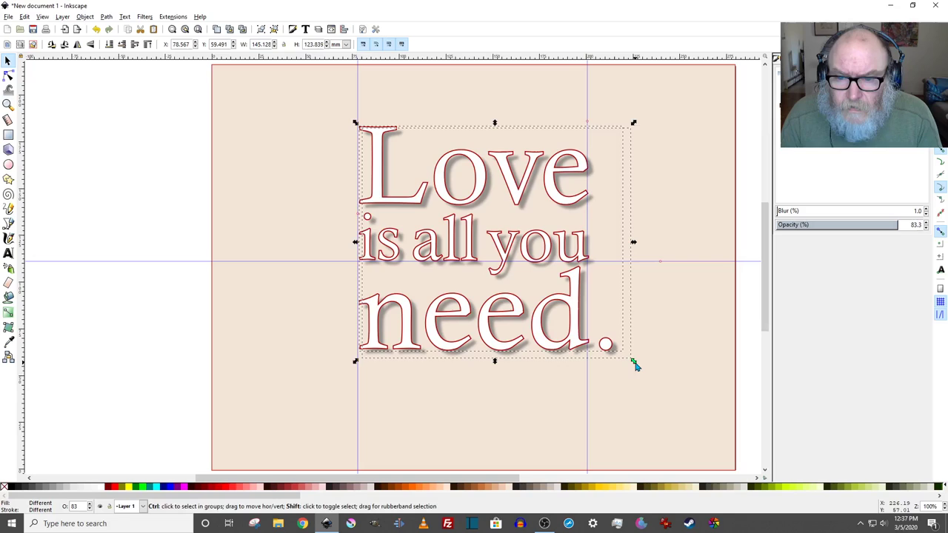
drag(635, 365, 694, 415)
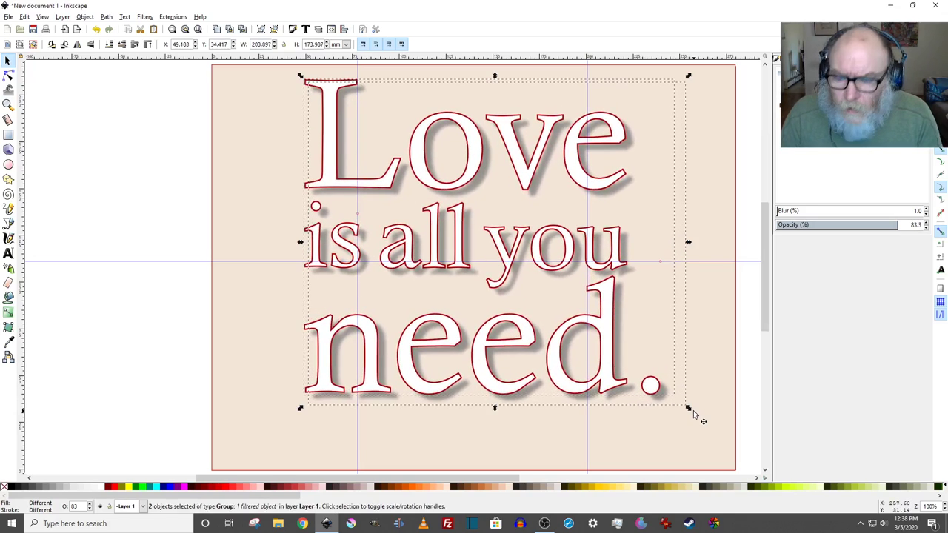
key(Down)
key(Down)
key(Down)
key(Down)
key(Down)
key(Down)
key(Down)
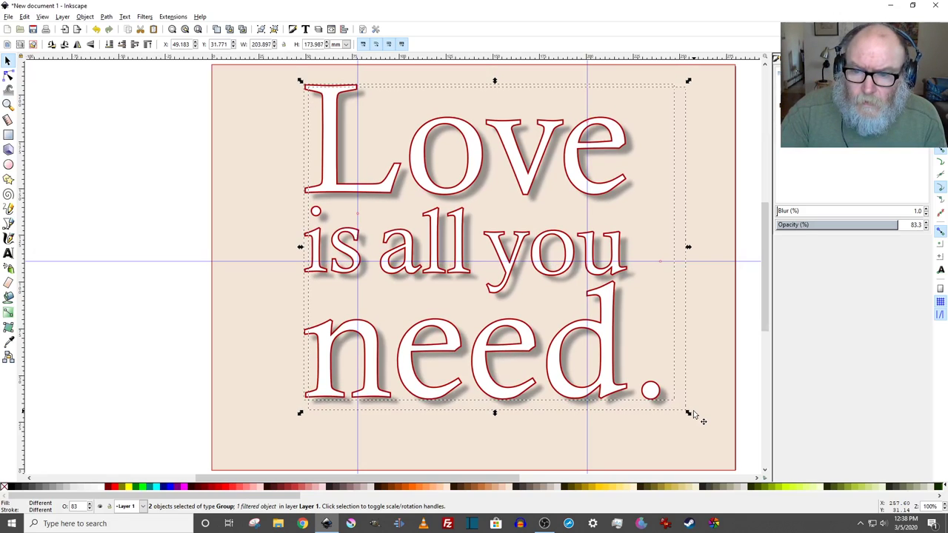
key(Down)
key(Down)
key(Down)
key(Down)
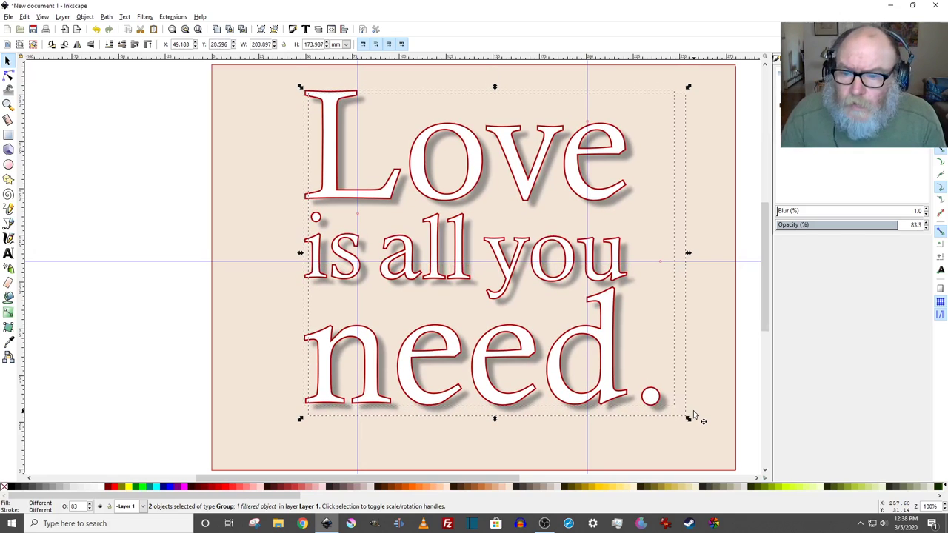
click(124, 173)
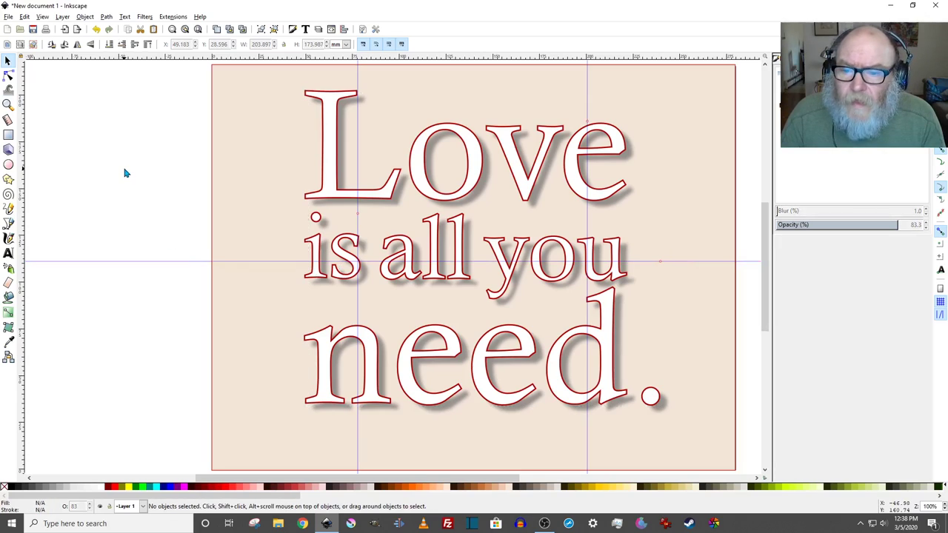
Try several red and orange swatches on the lettering, settling on muted red #D35F5F
click(332, 191)
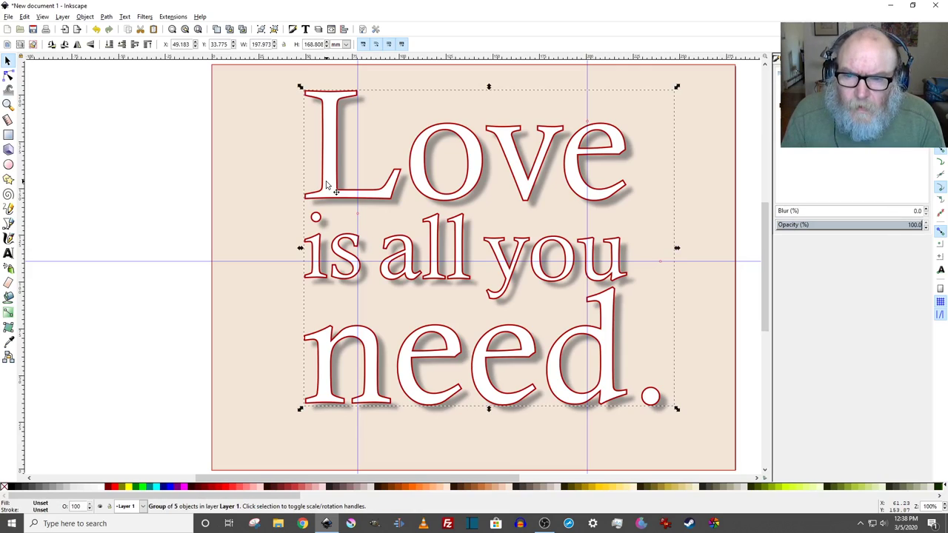
click(212, 488)
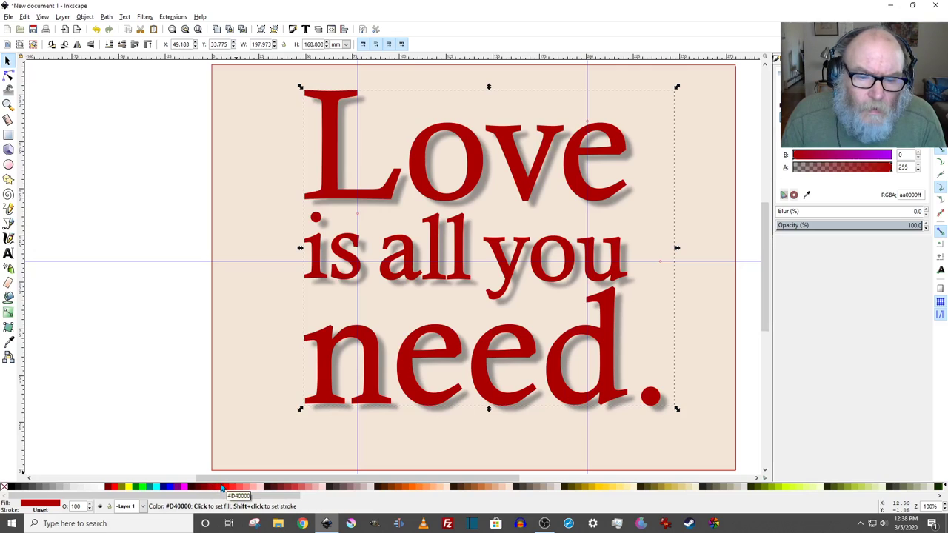
click(234, 489)
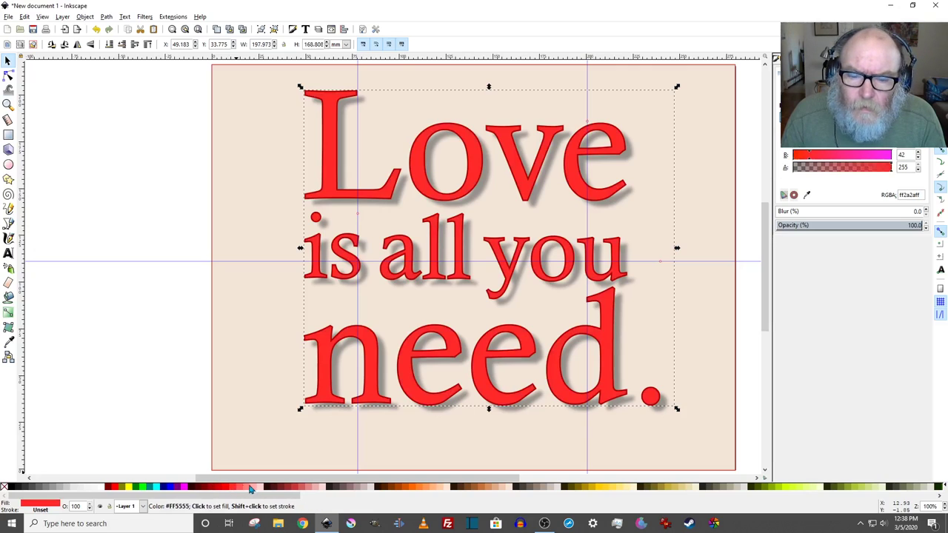
click(300, 489)
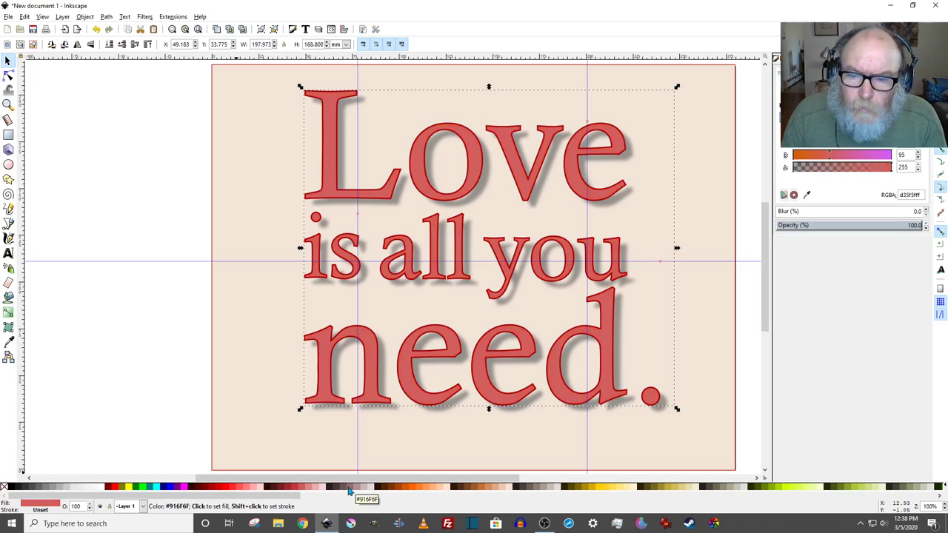
click(415, 488)
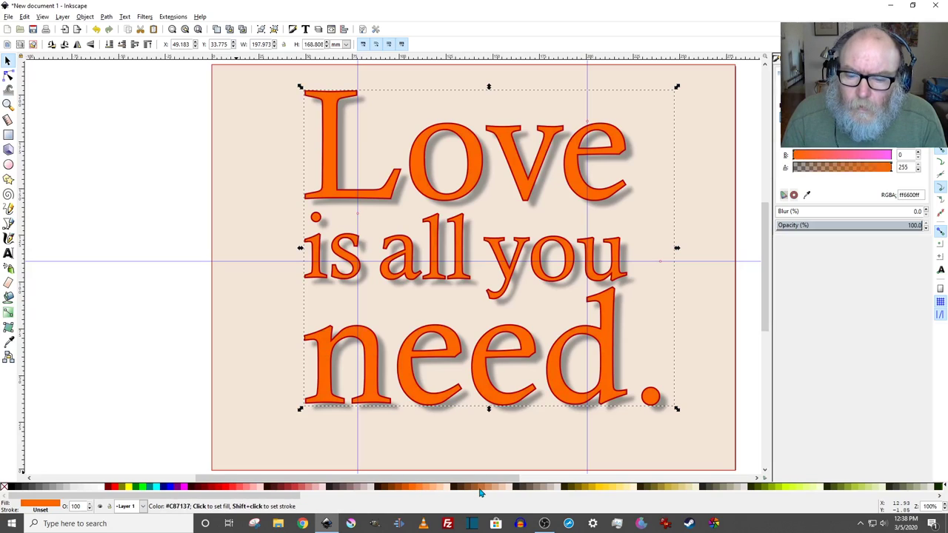
click(479, 489)
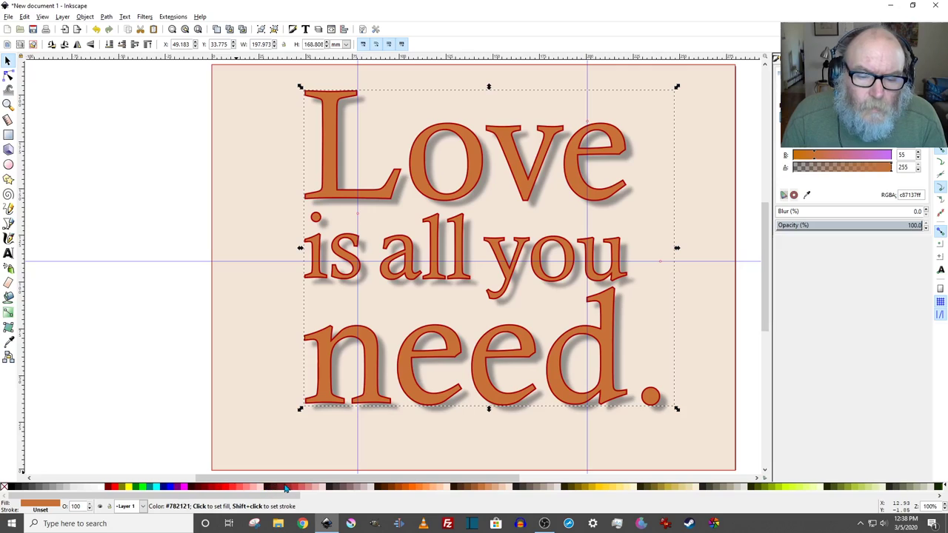
click(289, 489)
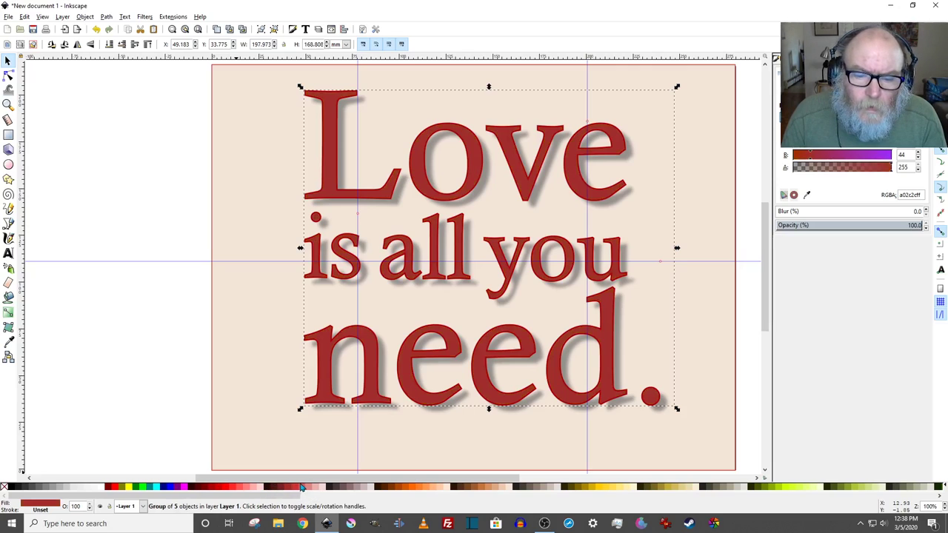
click(301, 489)
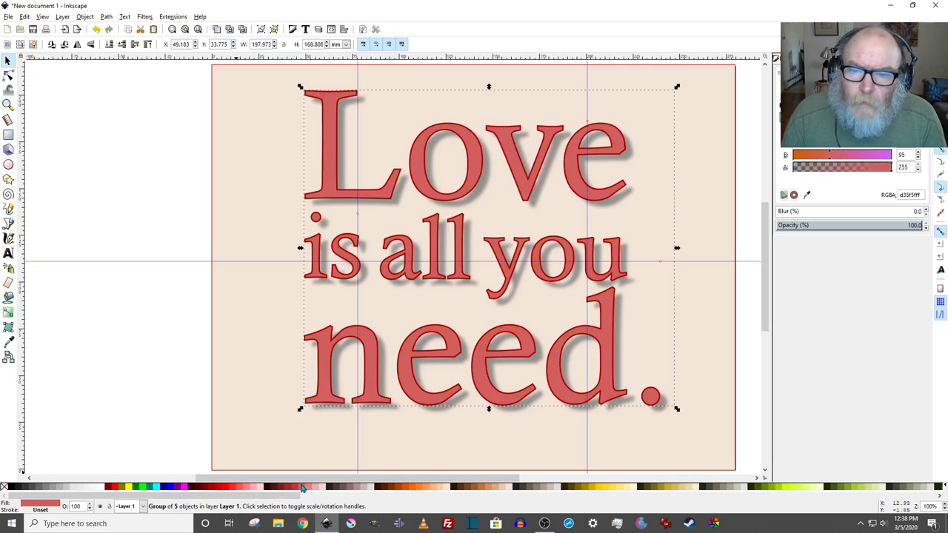
click(163, 408)
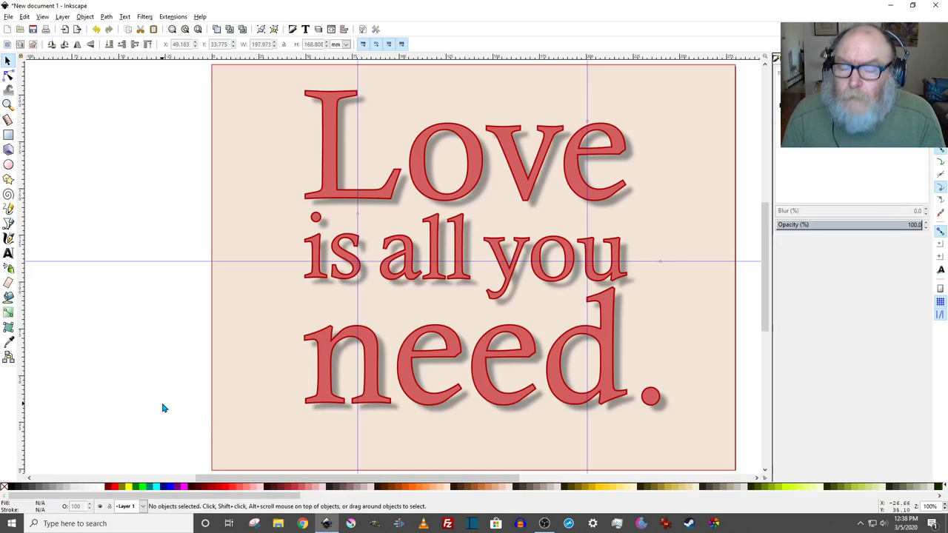